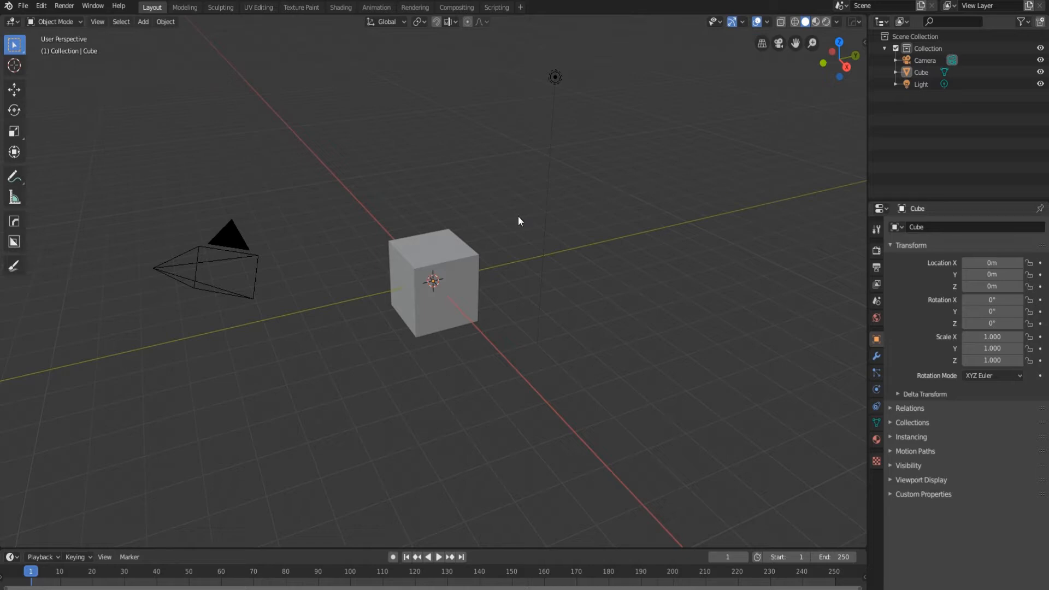
# Set the scene's render engine to Cycles in the render properties
pyautogui.click(876, 250)
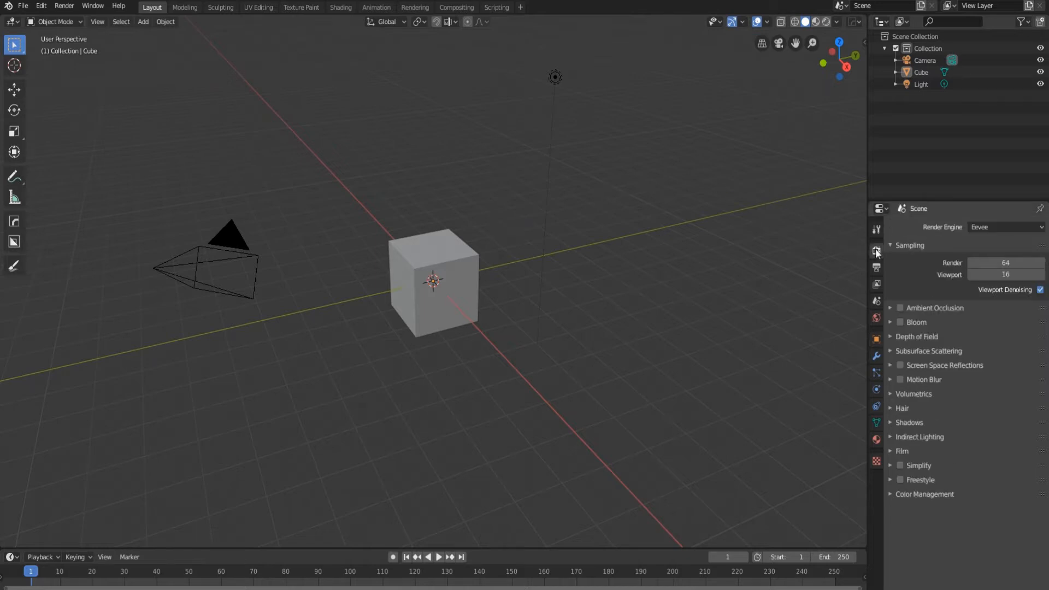
pyautogui.click(1029, 225)
pyautogui.click(1030, 225)
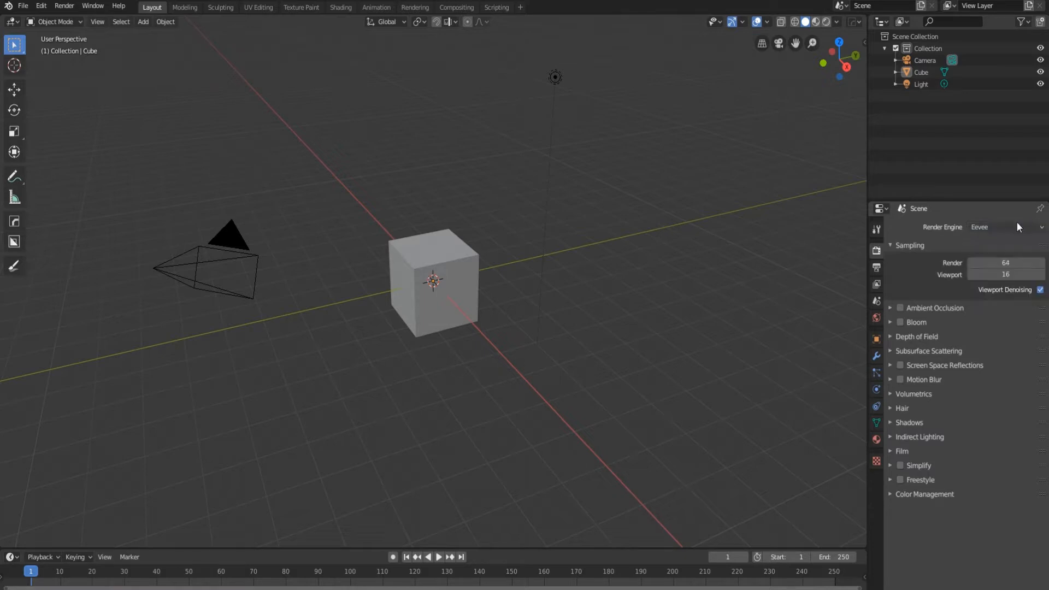
pyautogui.click(1019, 227)
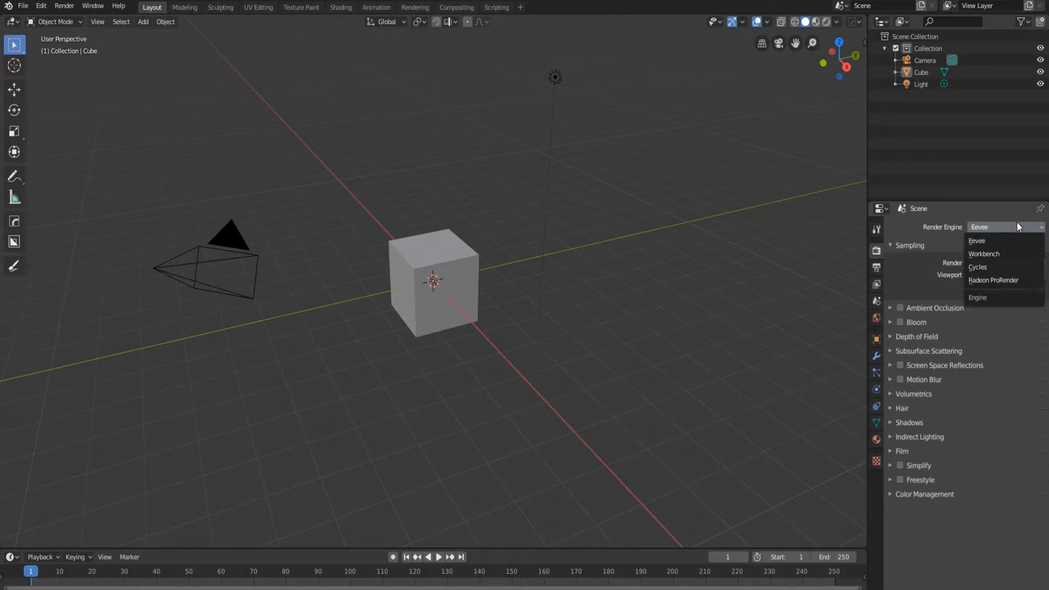
pyautogui.click(993, 267)
pyautogui.click(1005, 226)
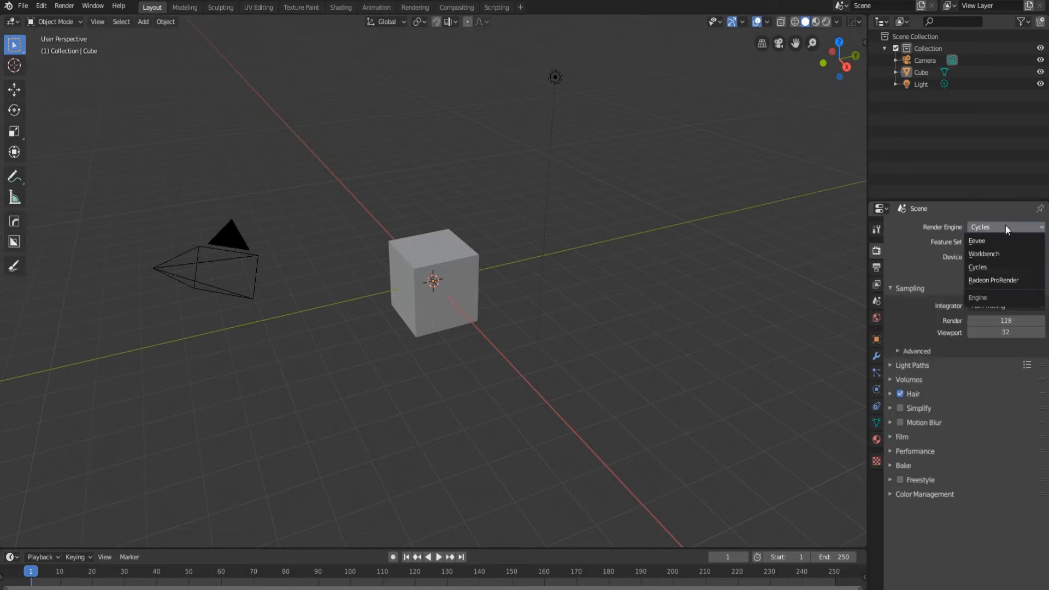
pyautogui.click(1002, 269)
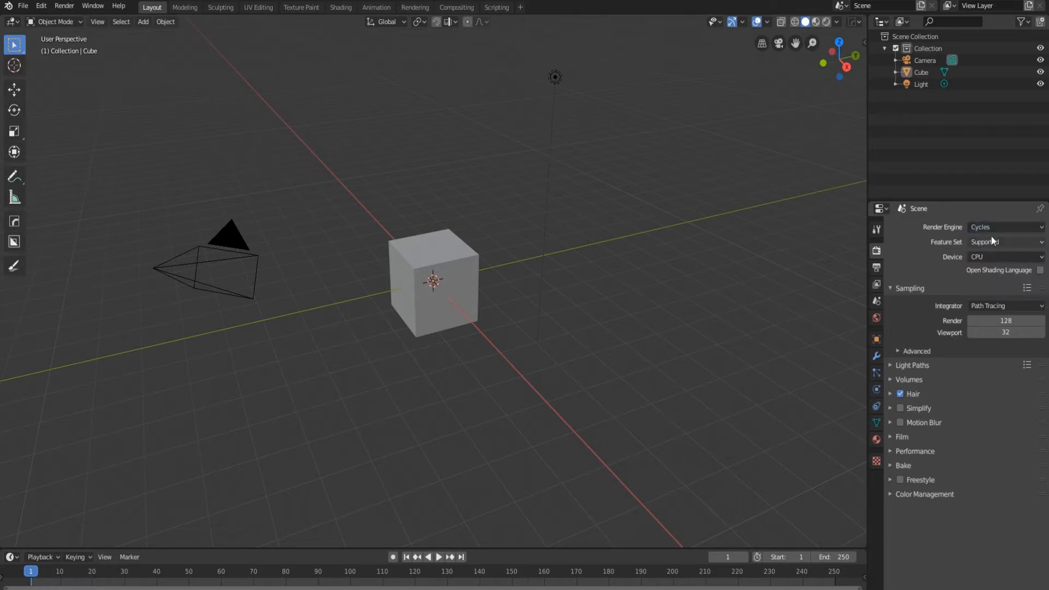
# Switch the render engine to Radeon ProRender and back to Cycles
pyautogui.click(988, 228)
pyautogui.click(995, 279)
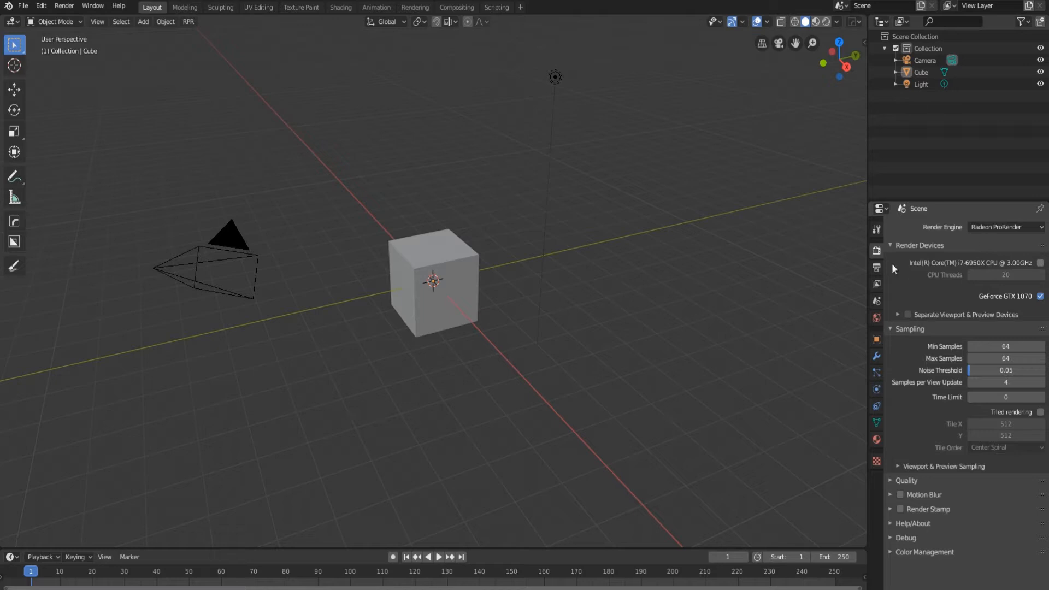
pyautogui.click(997, 227)
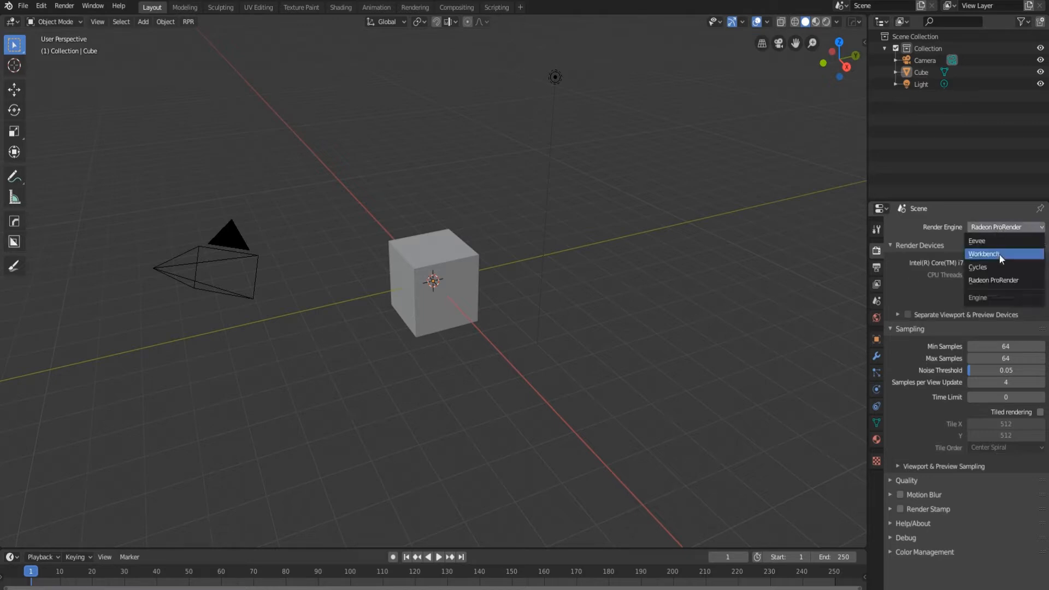
pyautogui.click(1002, 265)
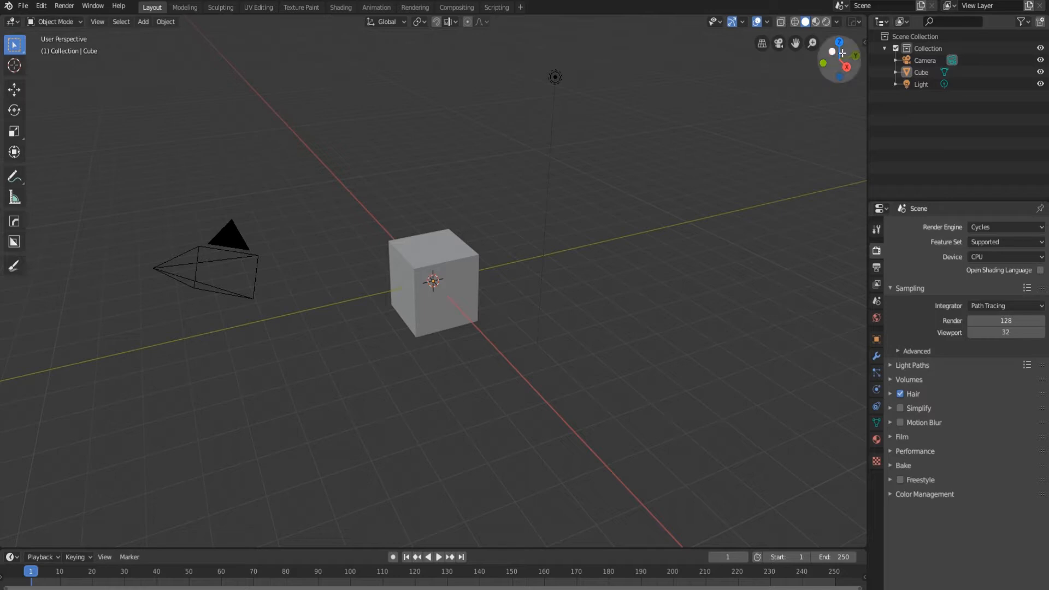
# Compare the rendered and wireframe viewport shading modes, finish in rendered shading, and select the cube for a closer look
pyautogui.click(826, 22)
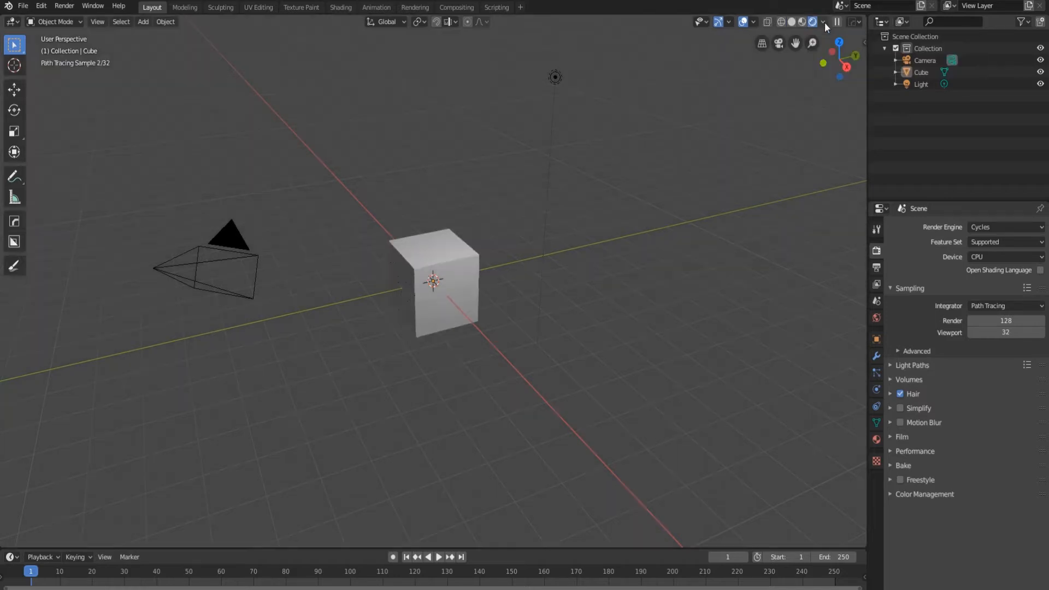
pyautogui.click(791, 22)
pyautogui.click(795, 22)
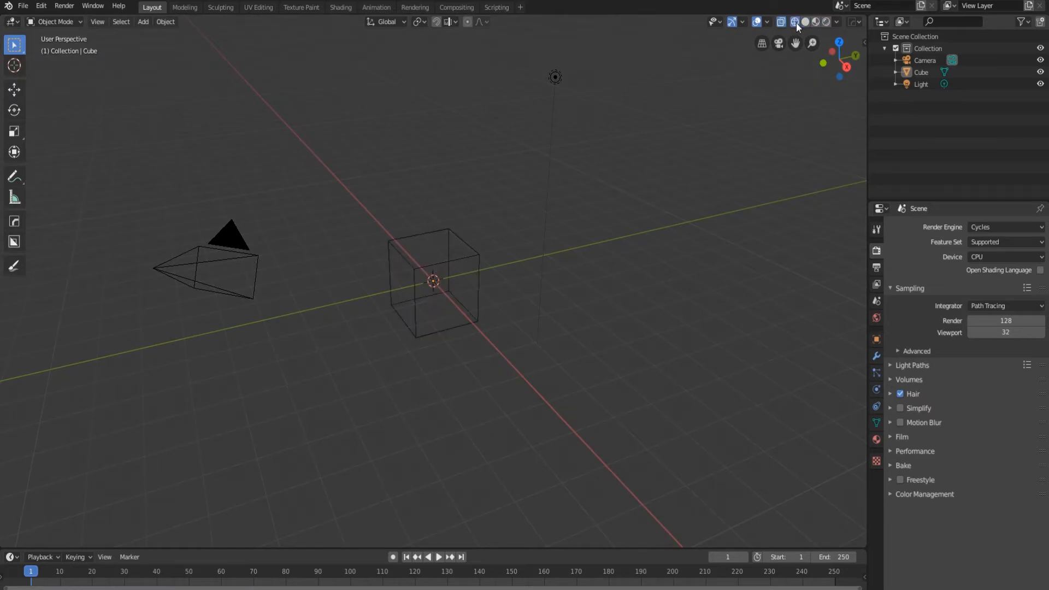
pyautogui.click(825, 23)
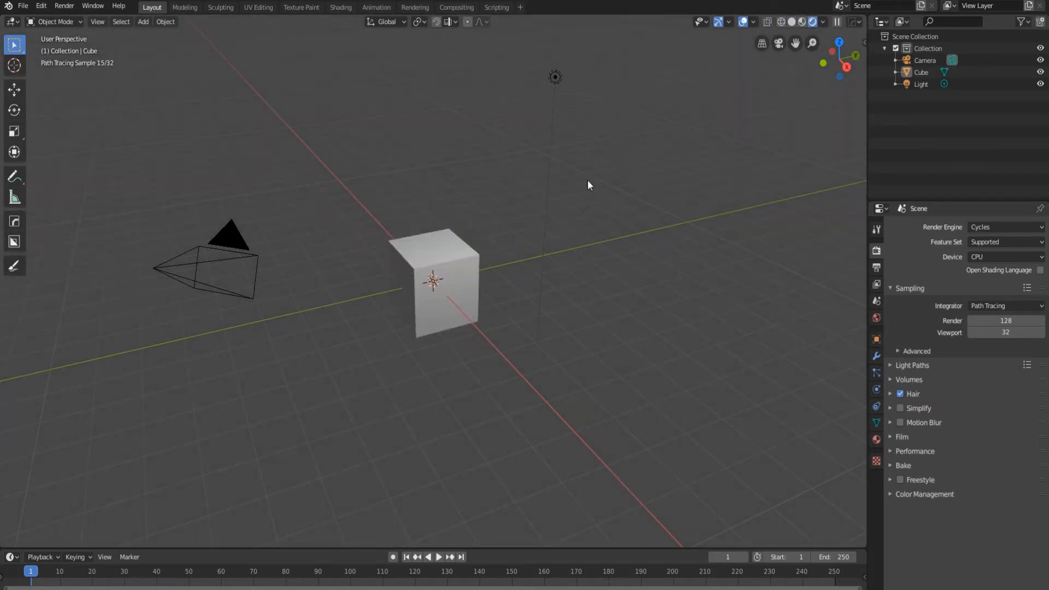
pyautogui.scroll(5, 438, 245)
pyautogui.scroll(-2, 438, 245)
pyautogui.click(437, 245)
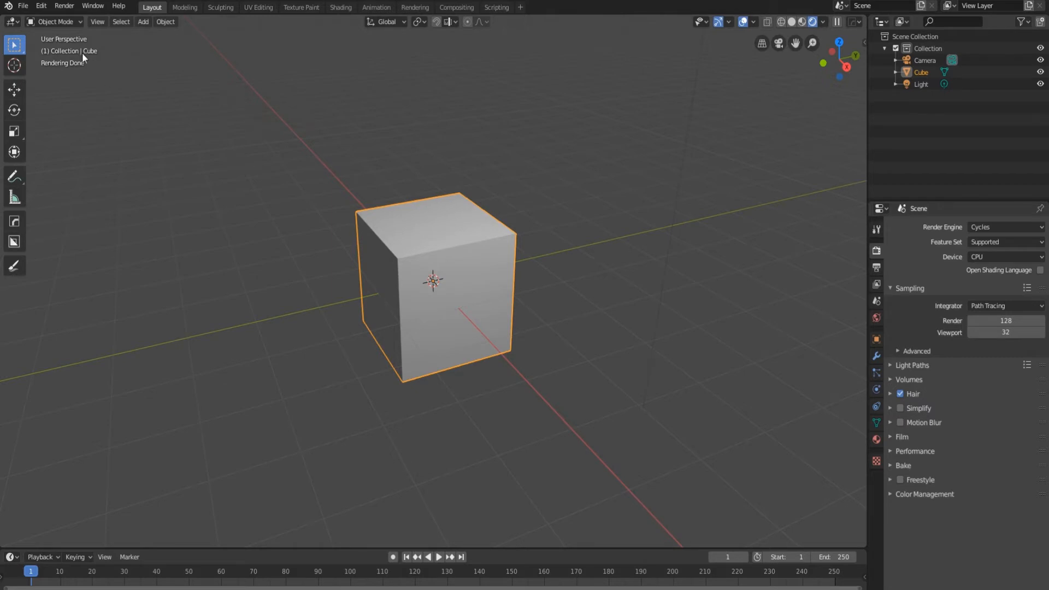
# Import the Wavefront model 2019 tank (MX version).obj from the Music folder
pyautogui.click(24, 7)
pyautogui.moveTo(67, 168)
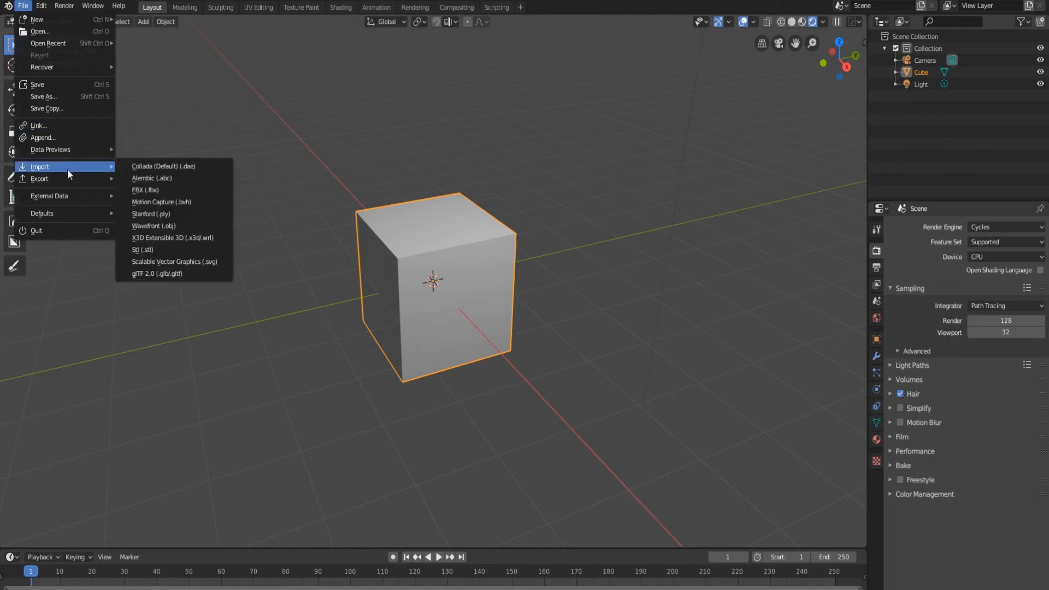
pyautogui.click(190, 227)
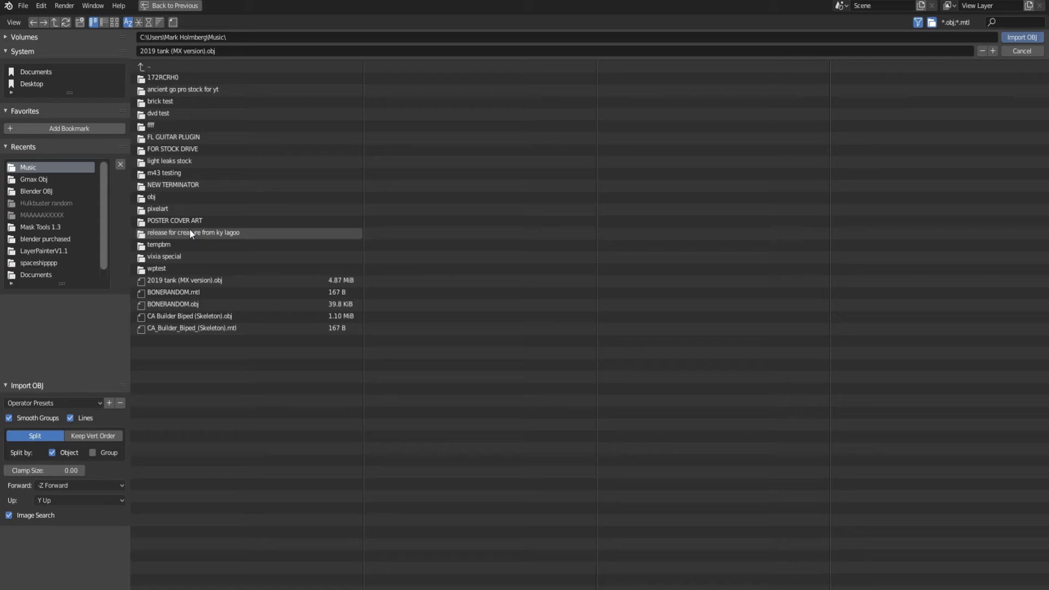
pyautogui.click(201, 280)
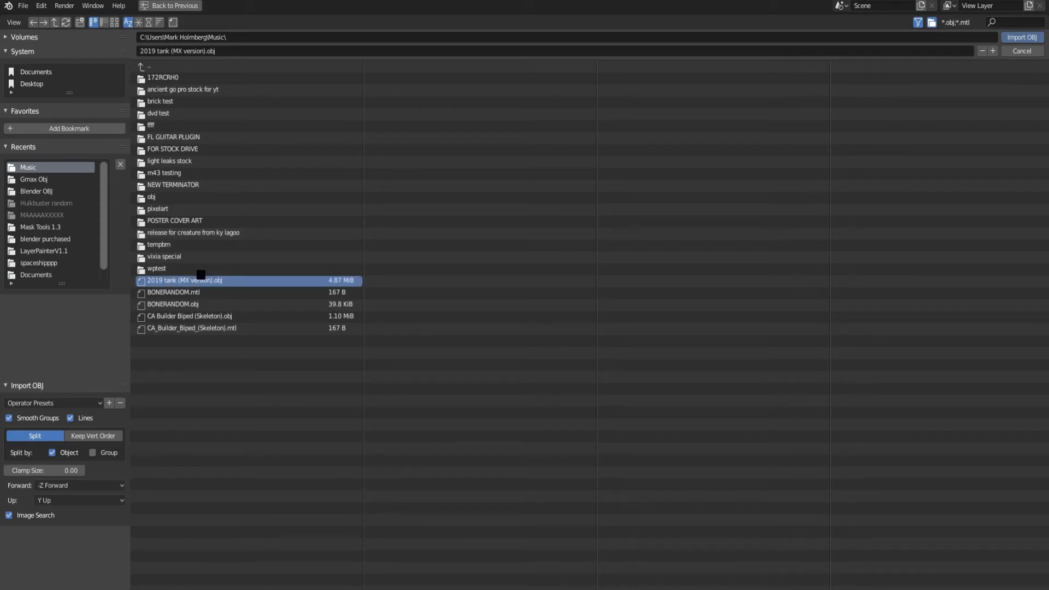
pyautogui.doubleClick(201, 277)
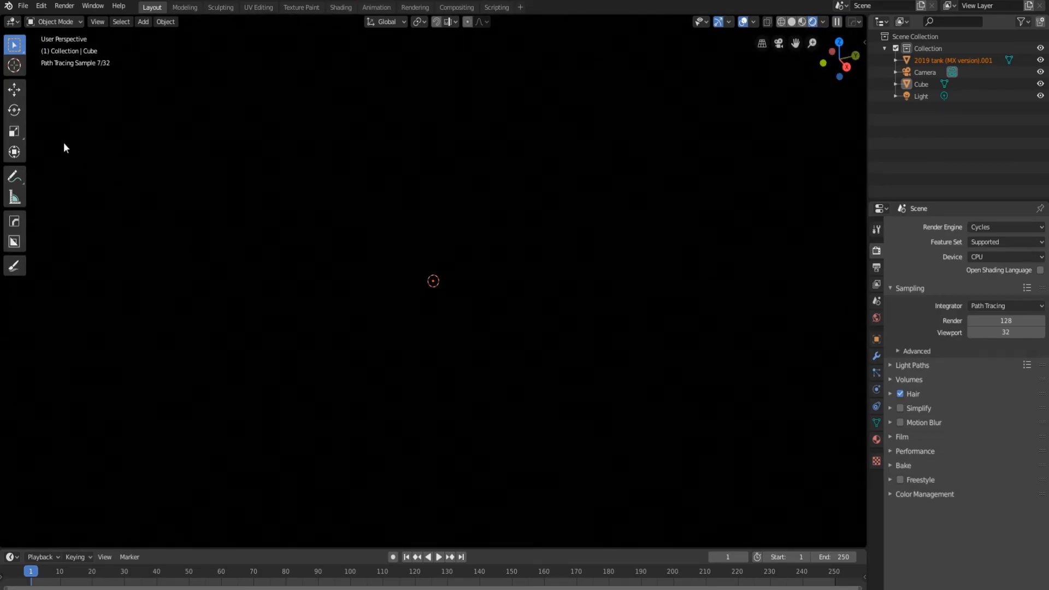
# Scale the imported tank down uniformly to about 0.07 of its size
pyautogui.click(21, 135)
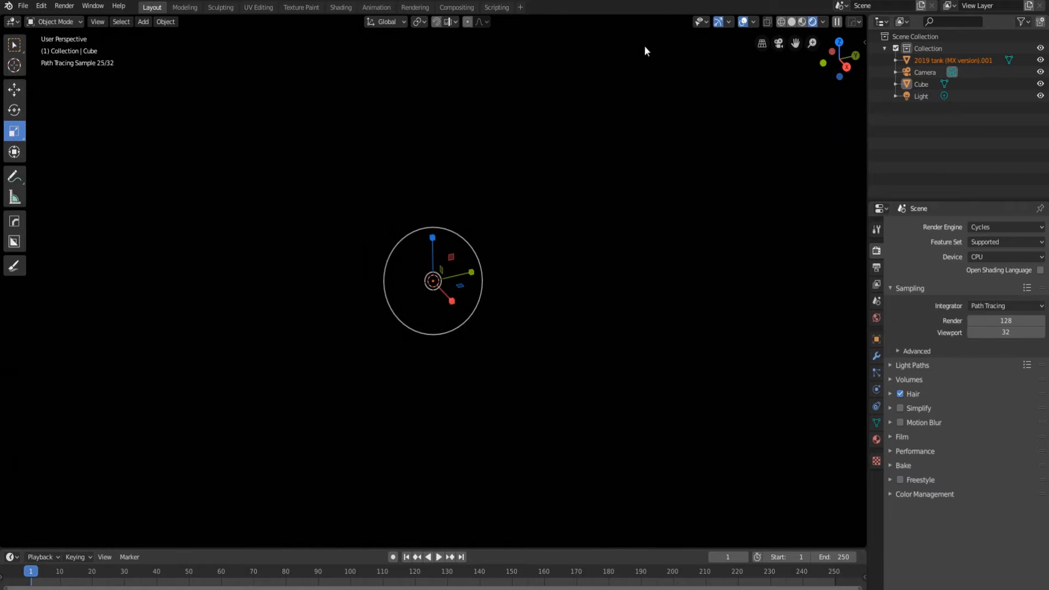
pyautogui.press('s')
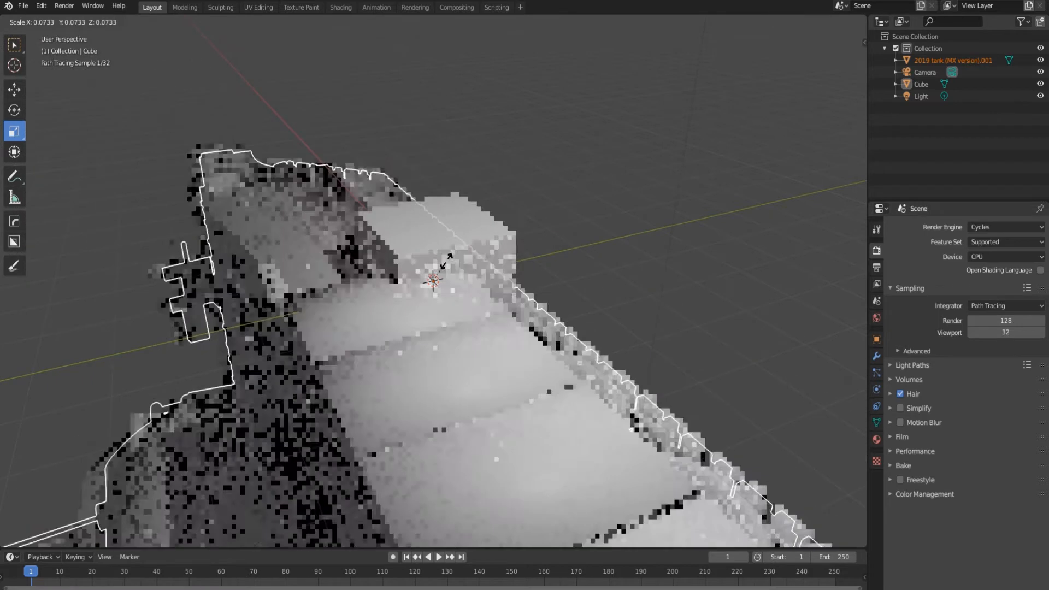
pyautogui.click(447, 261)
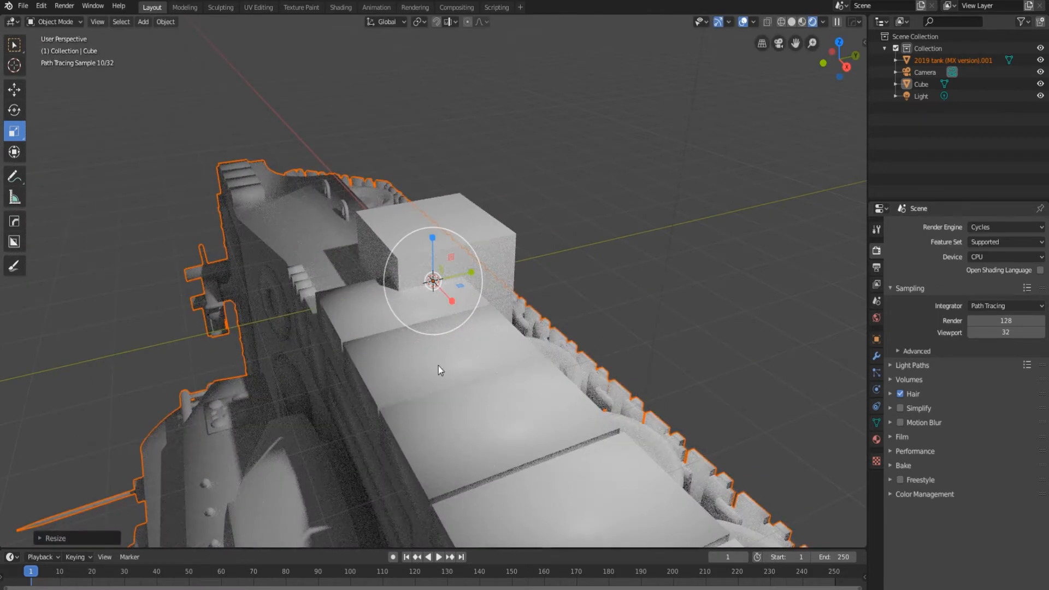
# Switch the viewport to solid shading and rotate the tank about the X axis until it stands upright on the grid
pyautogui.click(791, 22)
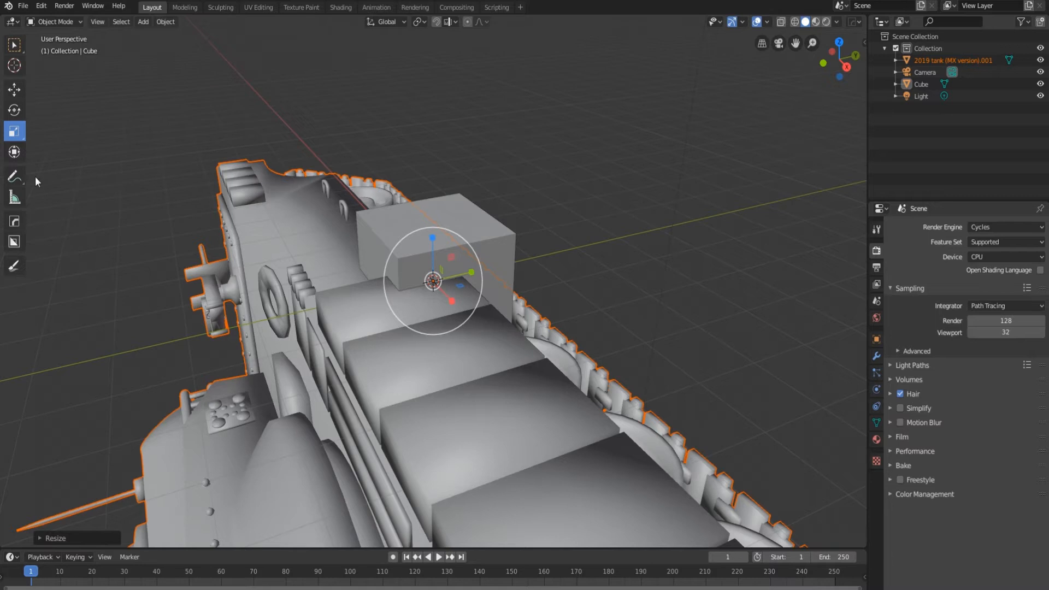
pyautogui.click(15, 110)
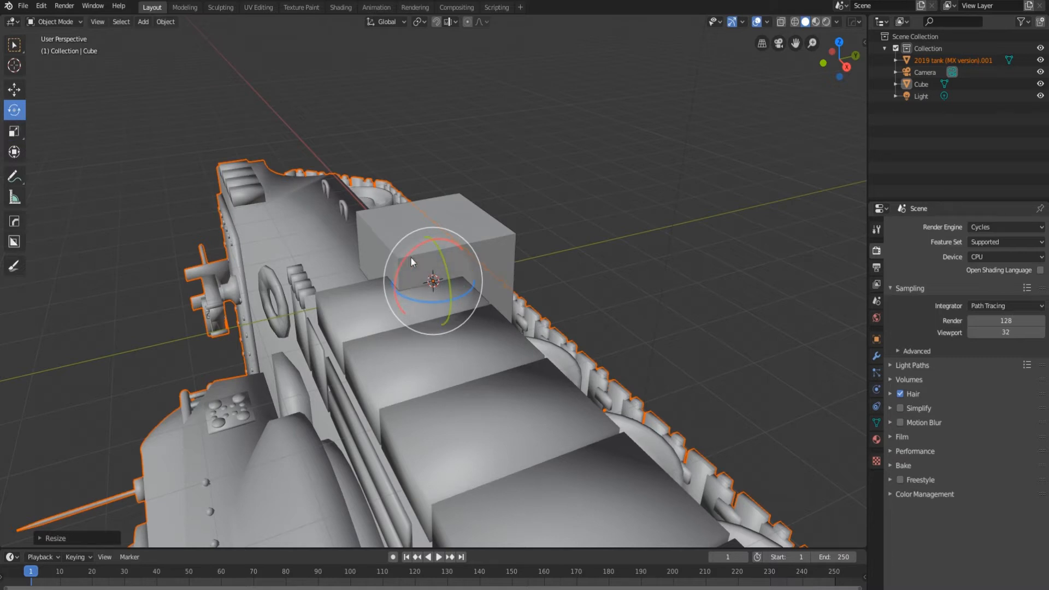
pyautogui.moveTo(412, 254); pyautogui.dragTo(385, 312)
pyautogui.scroll(-6, 485, 257)
pyautogui.scroll(3, 485, 257)
pyautogui.moveTo(379, 311); pyautogui.dragTo(405, 310, button='middle')
pyautogui.scroll(-4, 365, 312)
pyautogui.scroll(6, 404, 310)
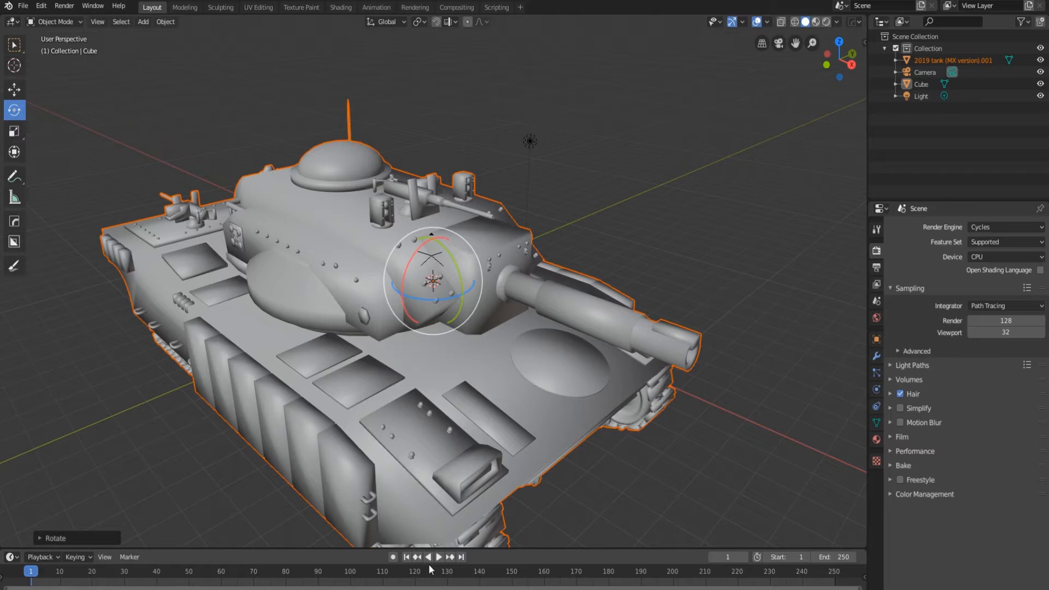
# Play the timeline briefly and bring the playhead back to frame 0
pyautogui.press('space')
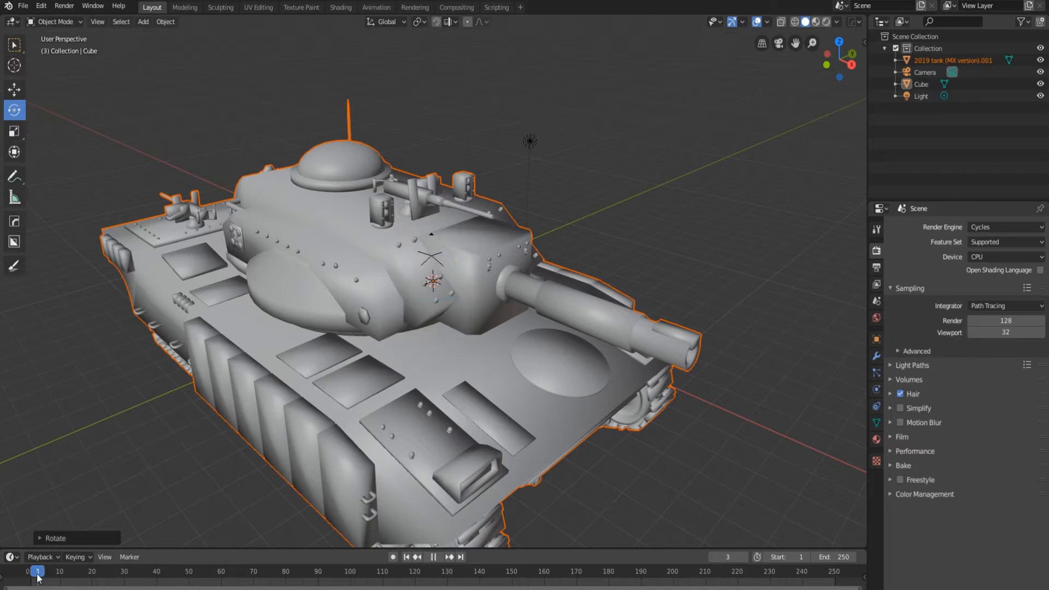
pyautogui.moveTo(76, 578); pyautogui.dragTo(5, 572)
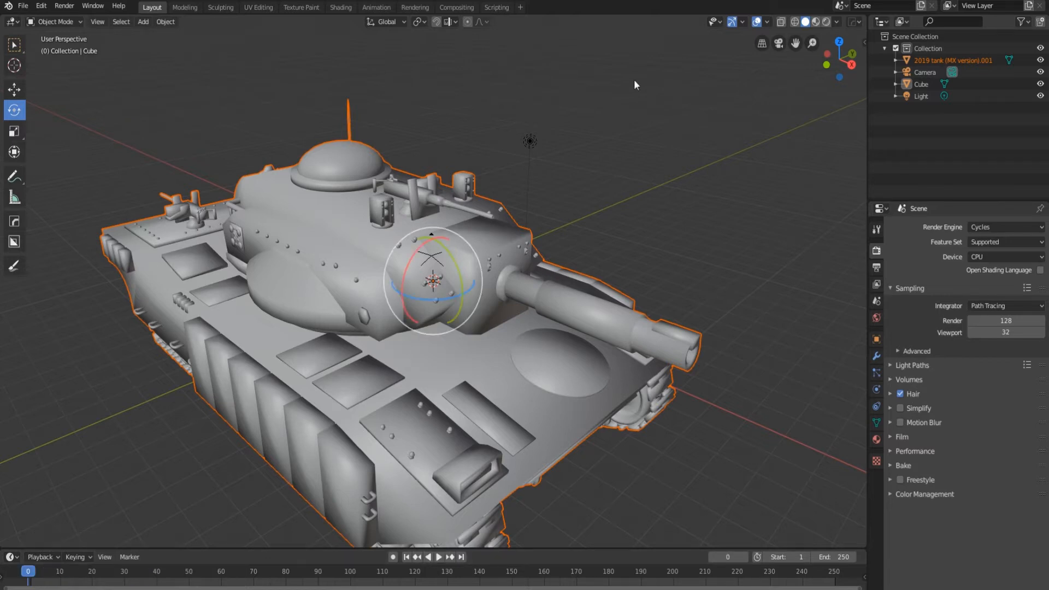
# Add a mesh plane and scale it up into a large ground surface extending well beyond the tank
pyautogui.click(141, 25)
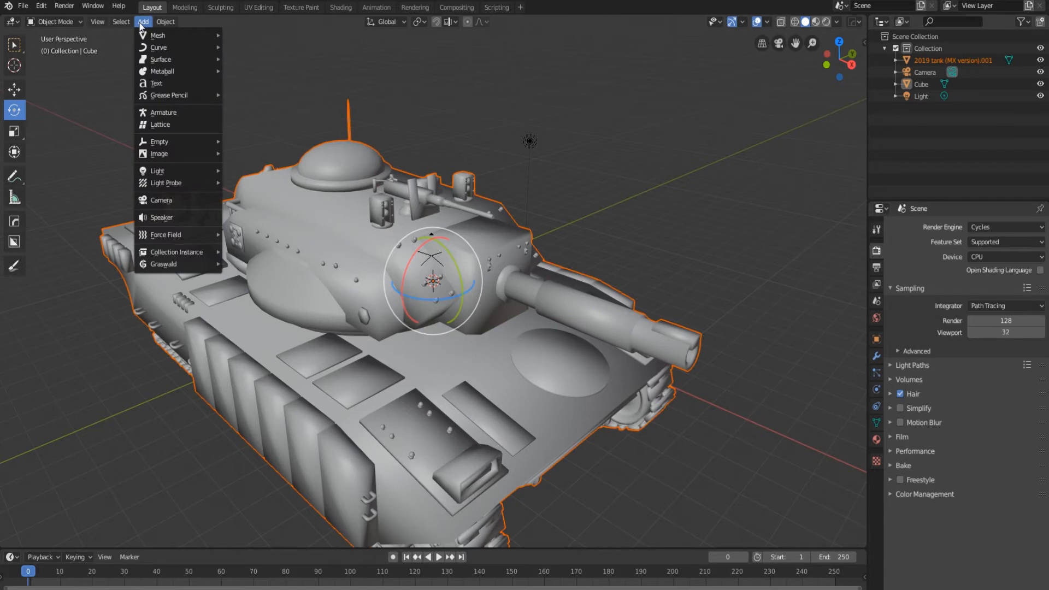
pyautogui.moveTo(163, 35)
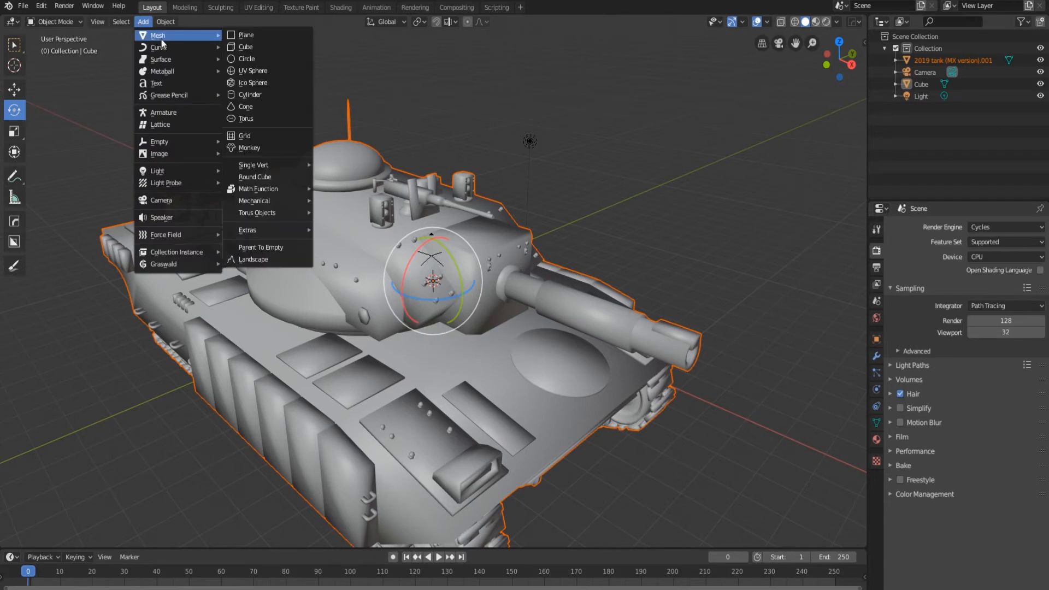
pyautogui.click(254, 35)
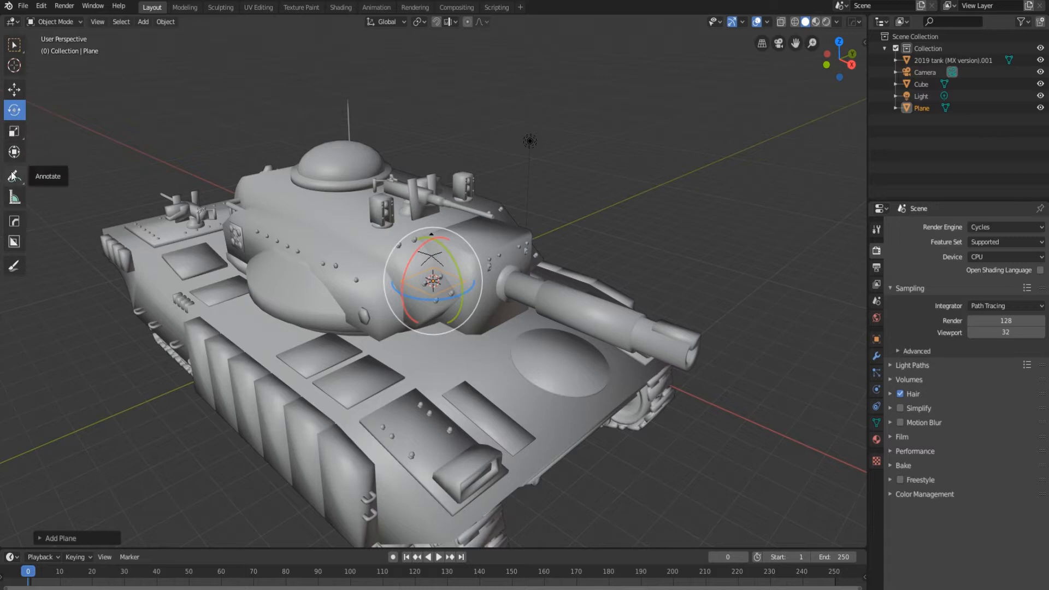
pyautogui.click(14, 131)
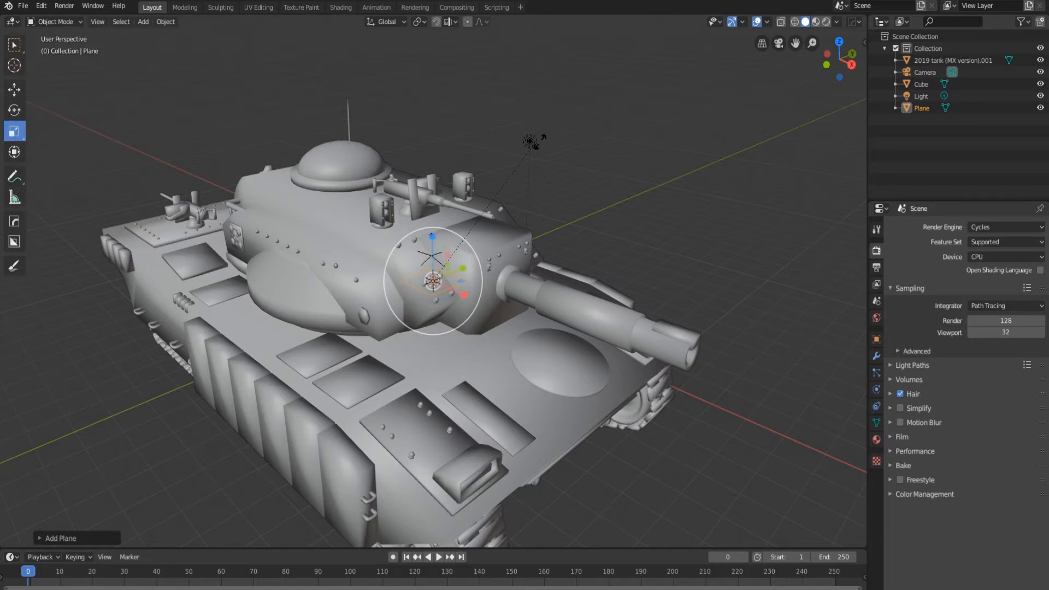
pyautogui.press('s')
pyautogui.click(760, 491)
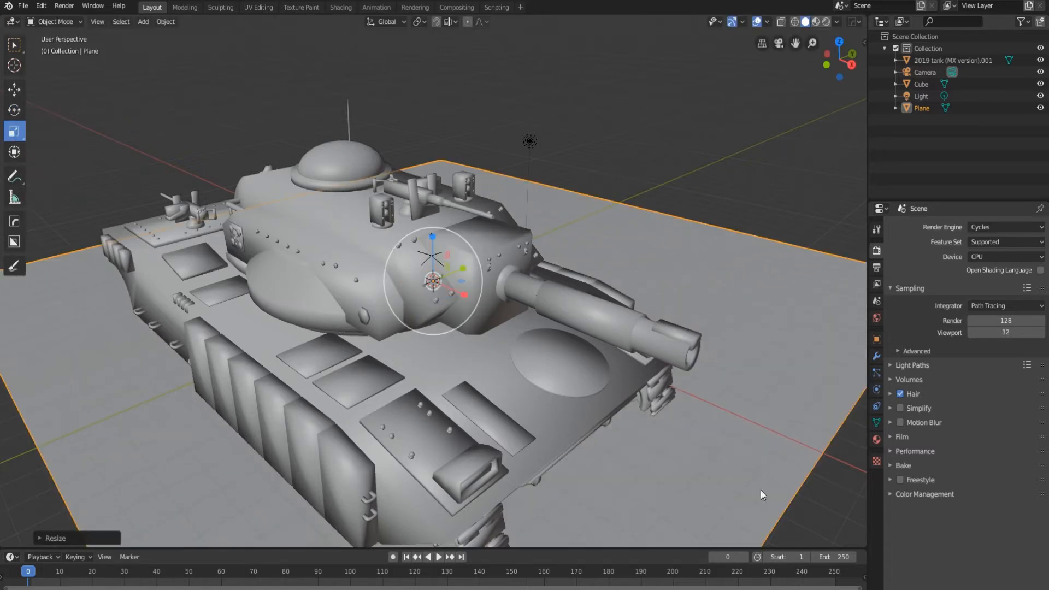
pyautogui.press('s')
pyautogui.click(130, 547)
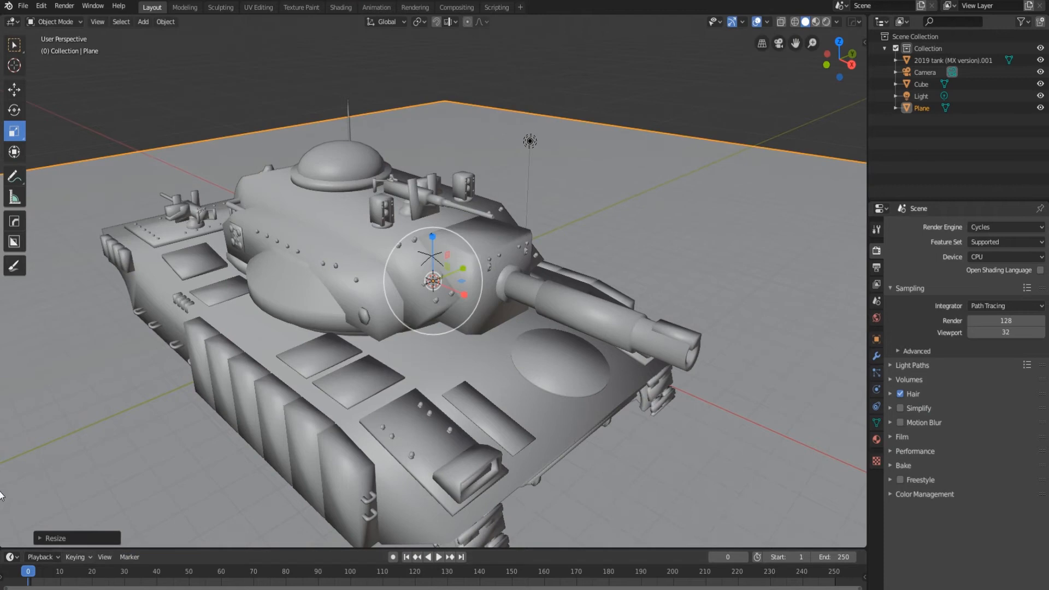
# Lower the ground plane along the Z axis to sit beneath the tank's tracks, and deselect it
pyautogui.click(14, 89)
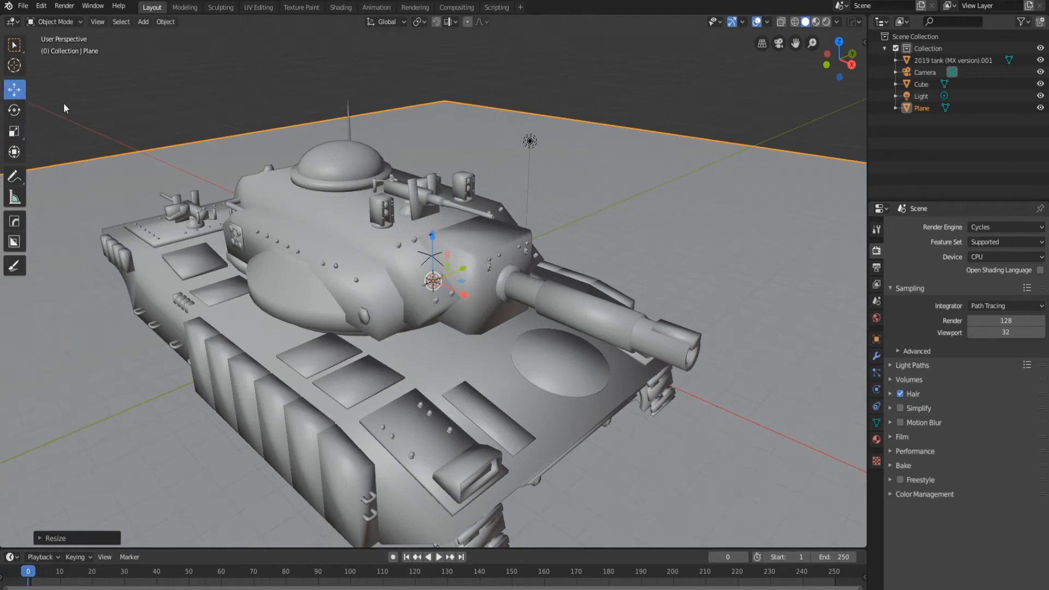
pyautogui.moveTo(433, 245); pyautogui.dragTo(448, 294)
pyautogui.click(220, 124)
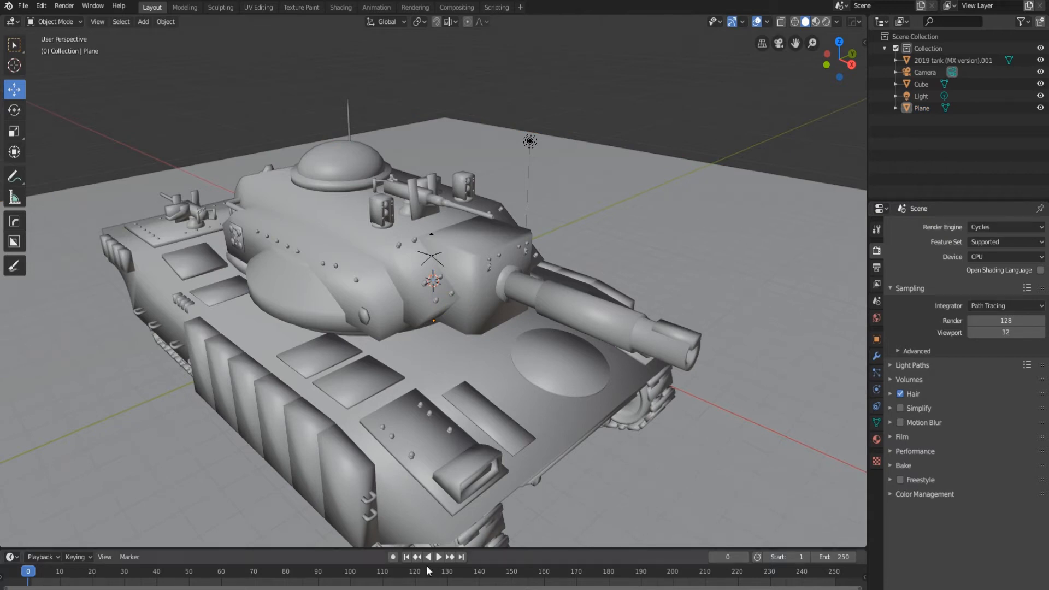
# Enable auto keying, go to frame 92, and move the tank backwards along the X axis to record a position keyframe
pyautogui.click(392, 558)
pyautogui.moveTo(29, 576); pyautogui.dragTo(324, 574)
pyautogui.click(392, 283)
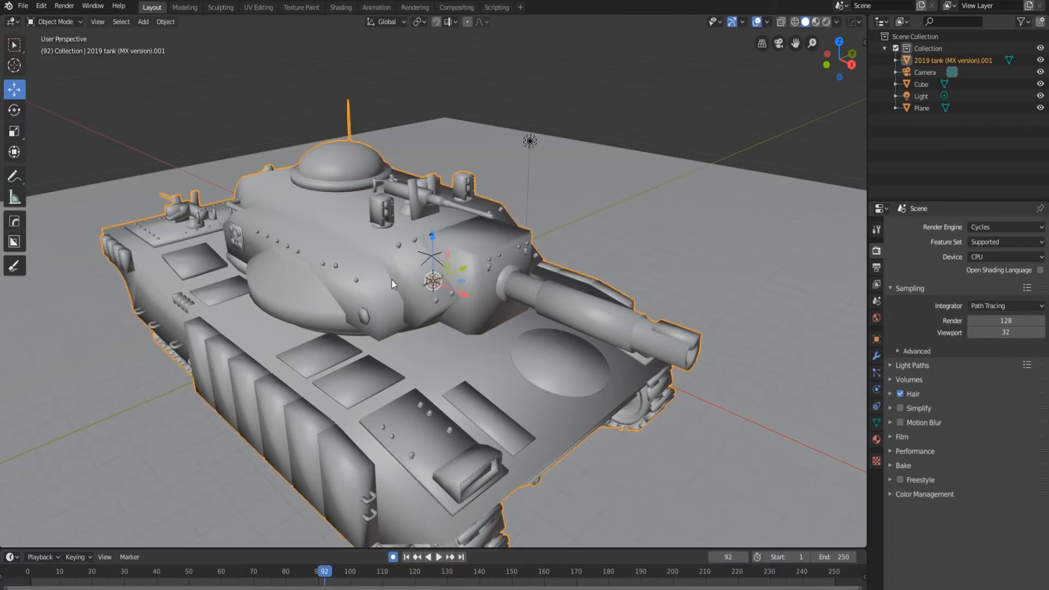
pyautogui.moveTo(461, 293); pyautogui.dragTo(289, 552)
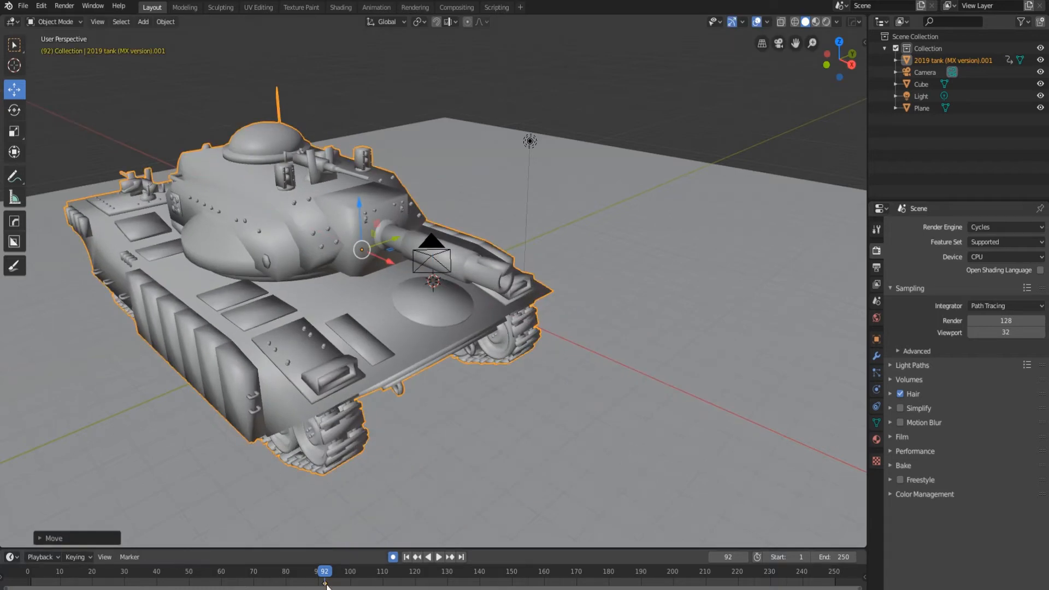
# At frame 0, move the tank forward along the X axis to record its starting keyframe, and preview the motion
pyautogui.moveTo(325, 583); pyautogui.dragTo(28, 581)
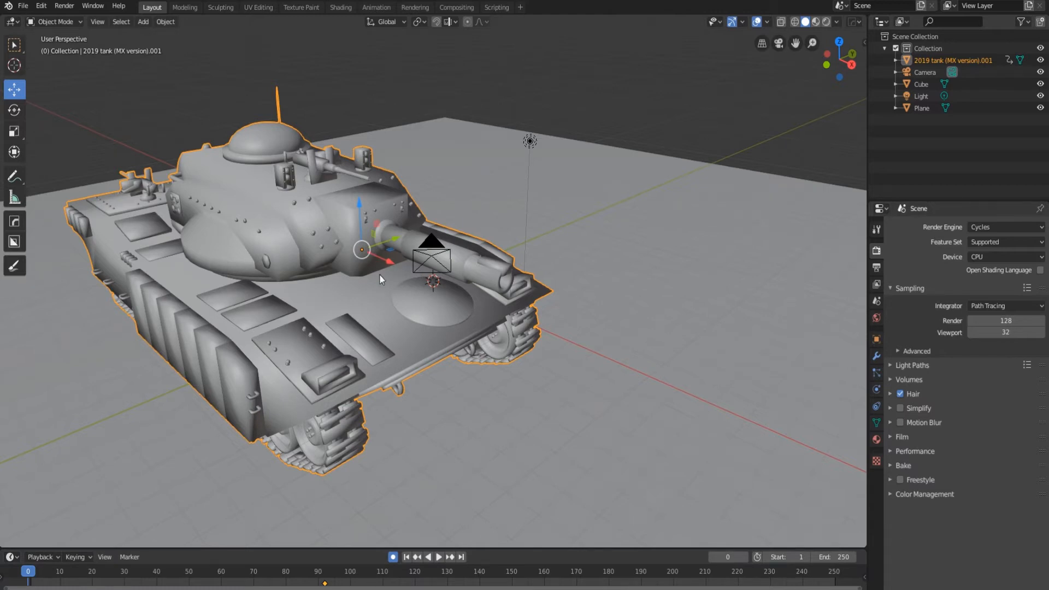
pyautogui.moveTo(388, 267); pyautogui.dragTo(538, 330)
pyautogui.press('space')
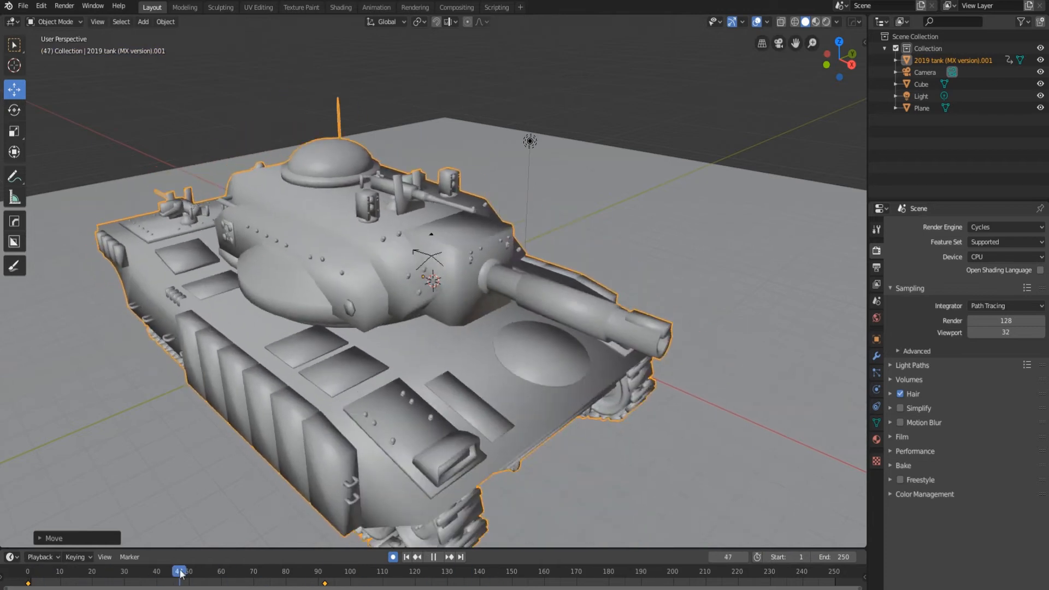
pyautogui.press('space')
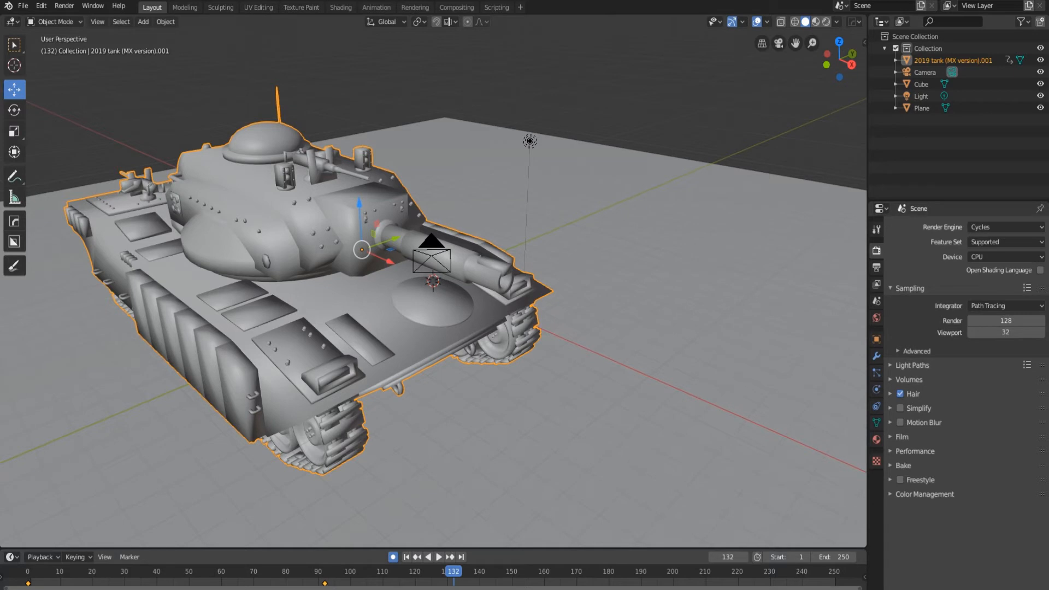
# Check the interpolation mode options for the tank's keyframe at frame 92, and deselect the tank
pyautogui.rightClick(325, 585)
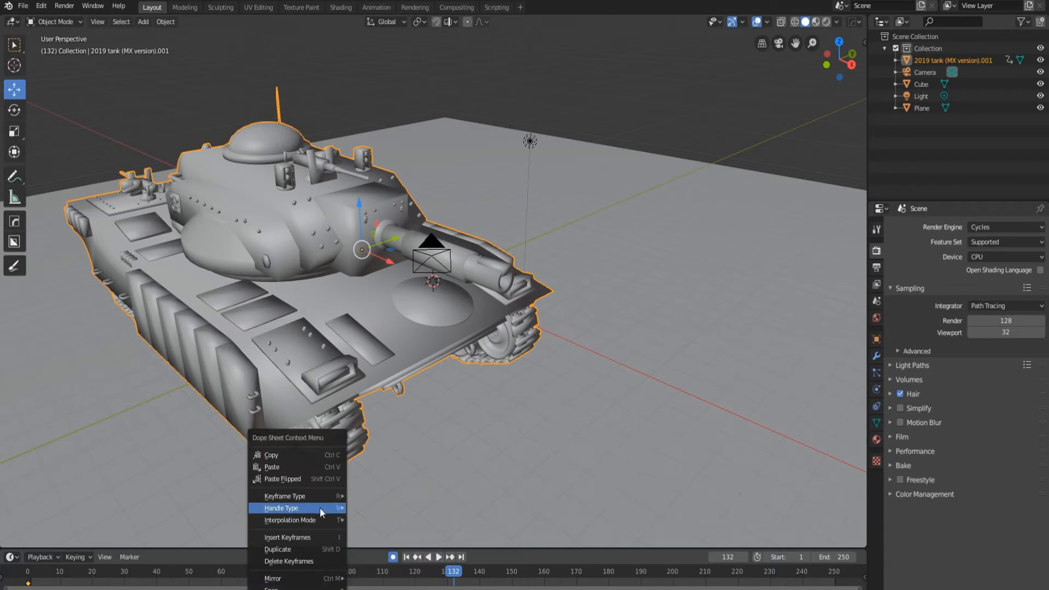
pyautogui.moveTo(311, 526)
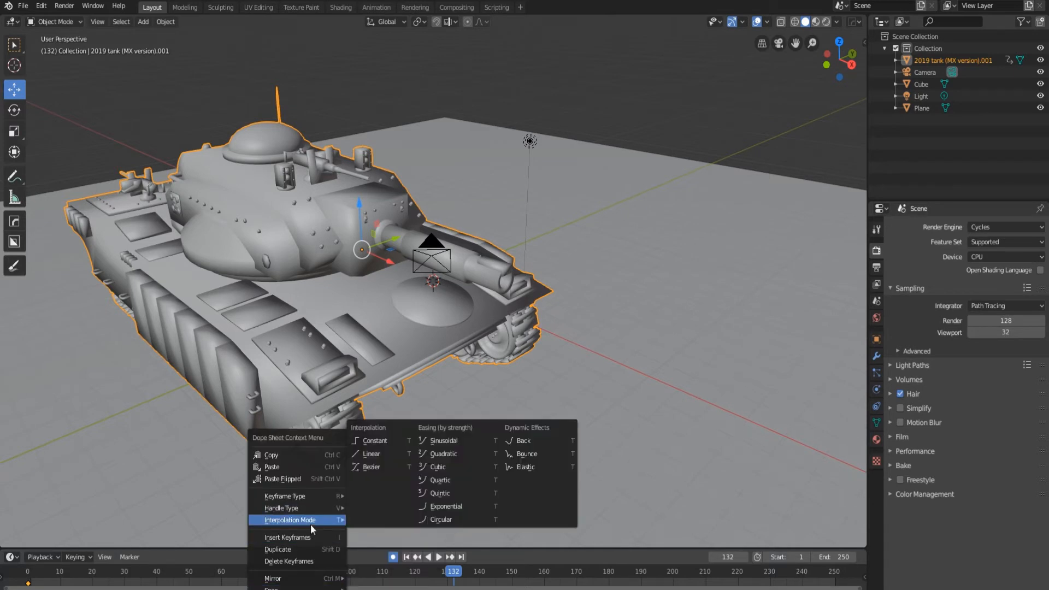
pyautogui.click(386, 442)
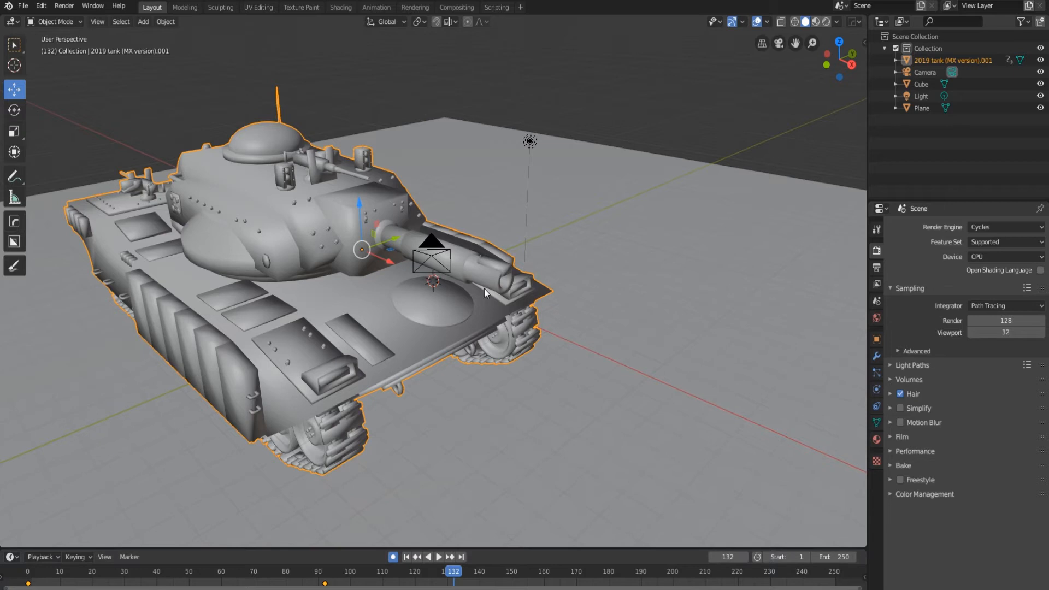
pyautogui.click(573, 127)
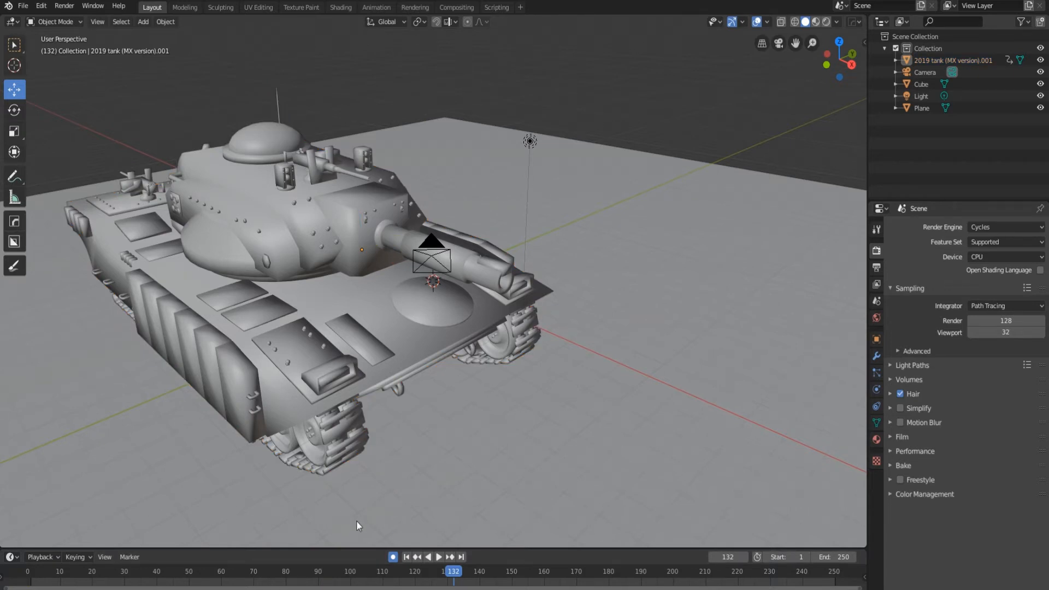
# Play the tank's movement from the beginning and return to frame 0
pyautogui.click(59, 572)
pyautogui.press('space')
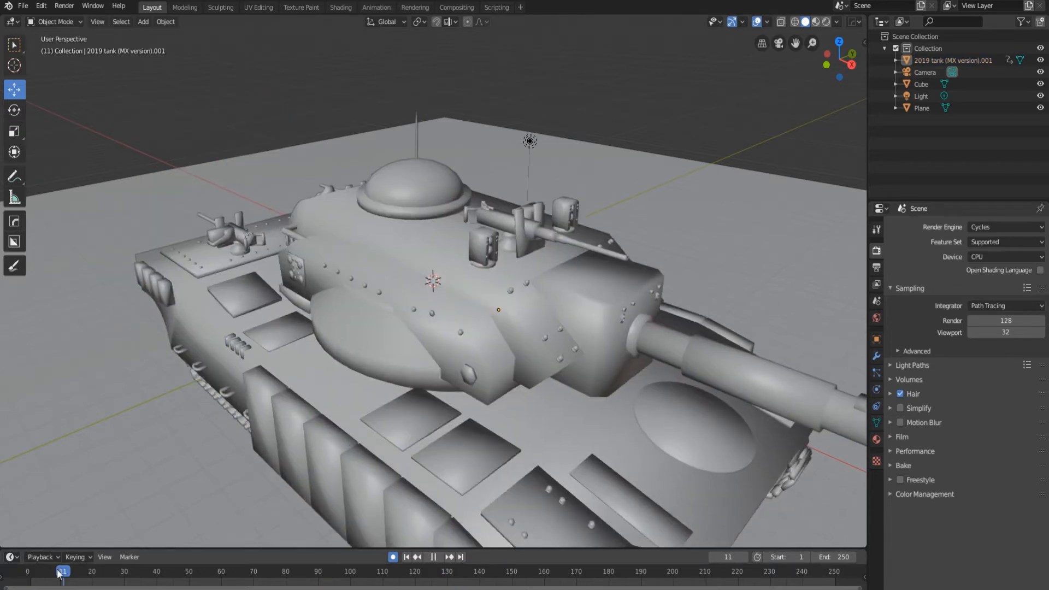
pyautogui.press('Escape')
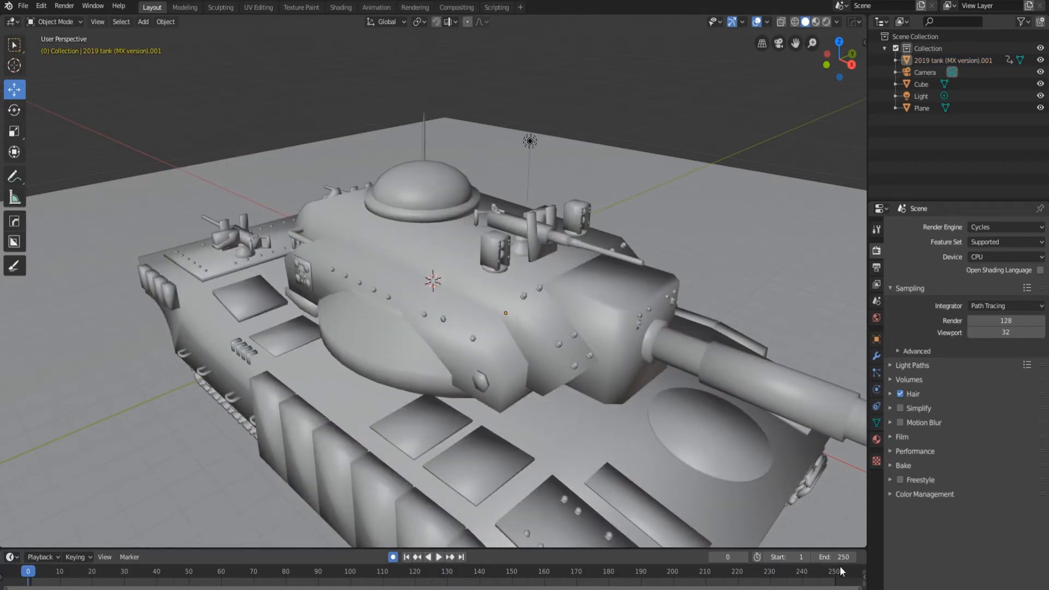
# Select the camera, look through it, and fly it back and around at frame 0 to frame the tank from its side
pyautogui.click(929, 71)
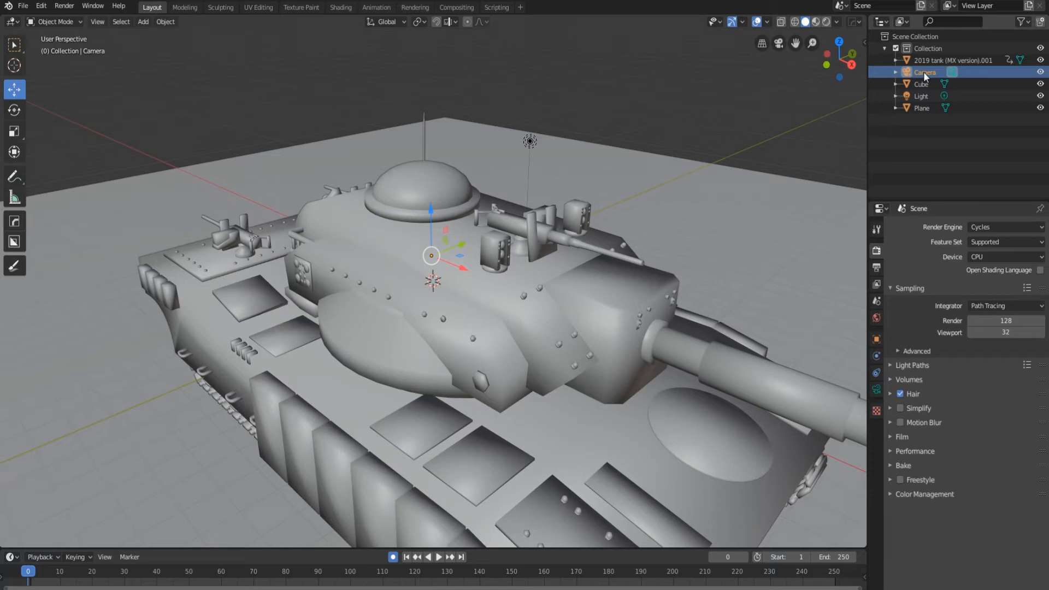
pyautogui.click(676, 88)
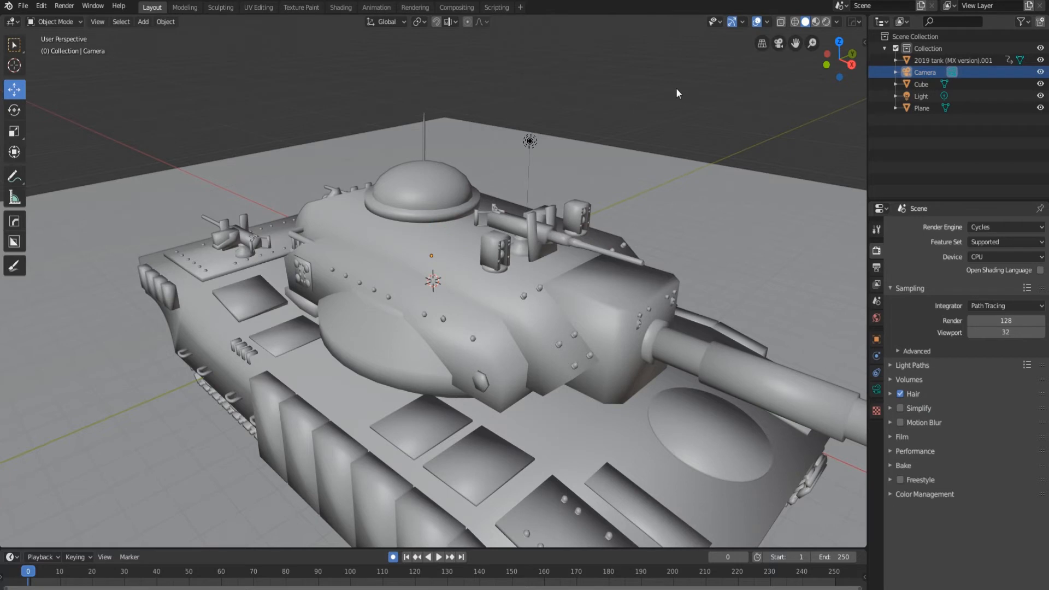
pyautogui.press('KP_0')
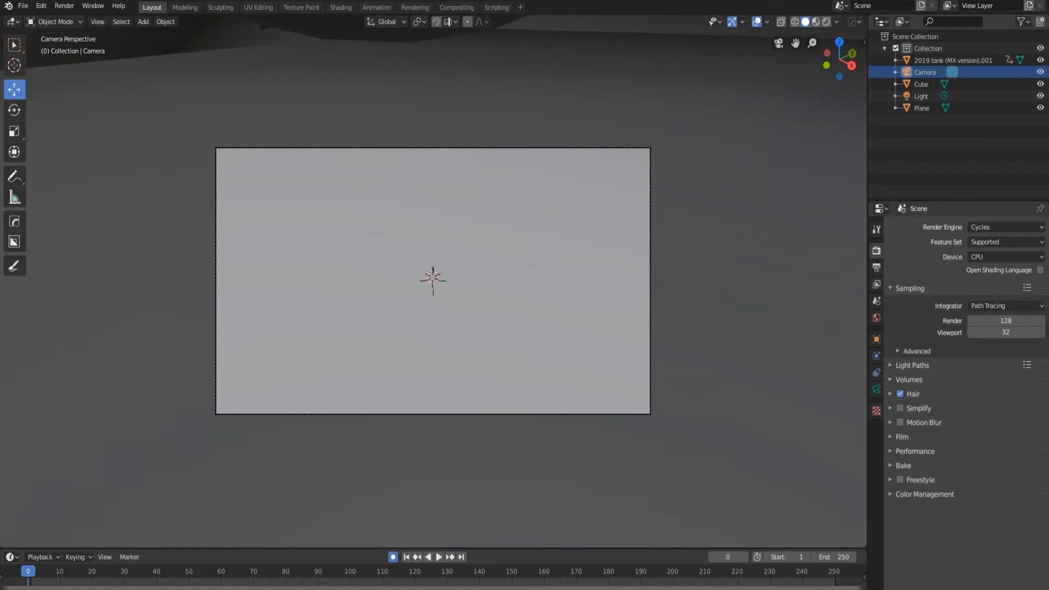
pyautogui.press('s')
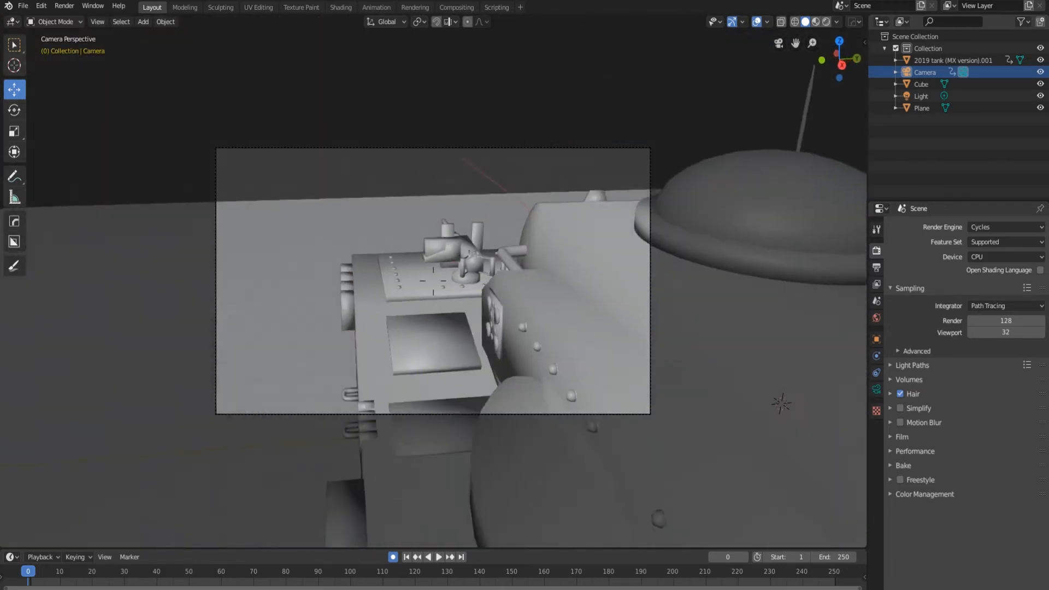
pyautogui.press('a')
pyautogui.press('s')
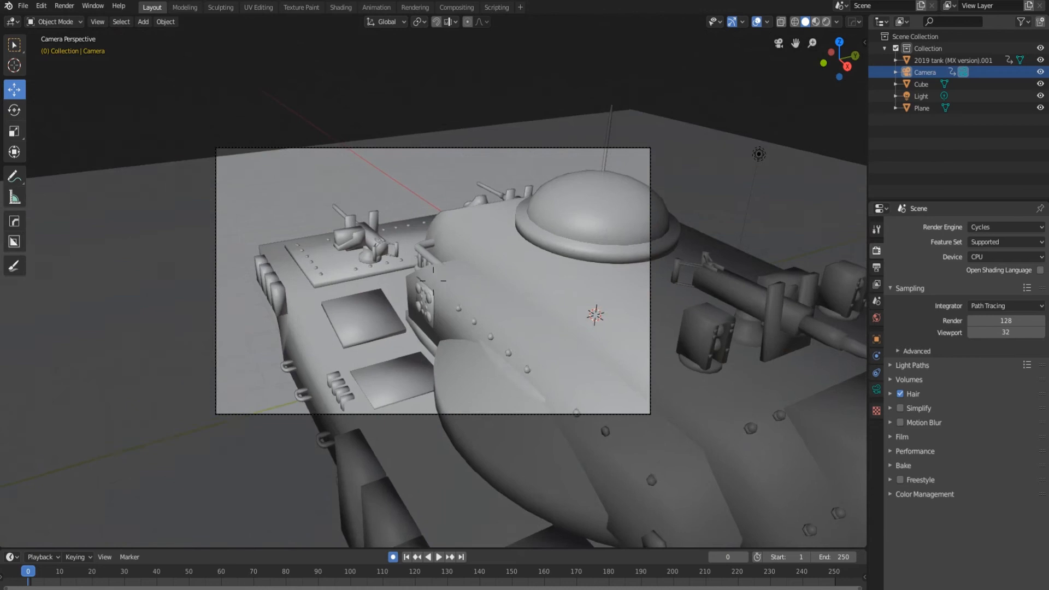
pyautogui.press('s')
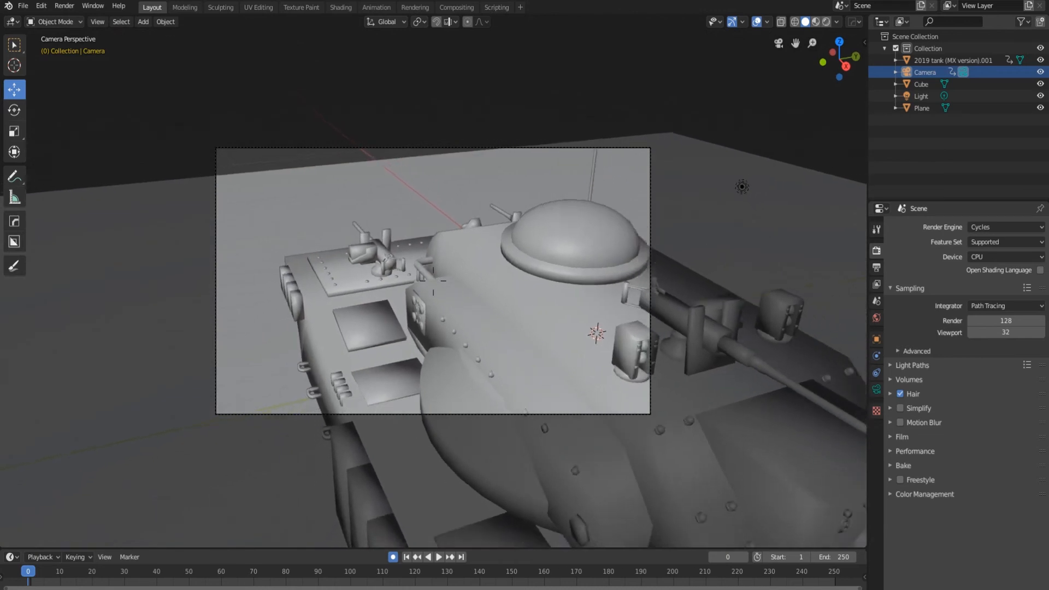
pyautogui.press('a')
pyautogui.press('s')
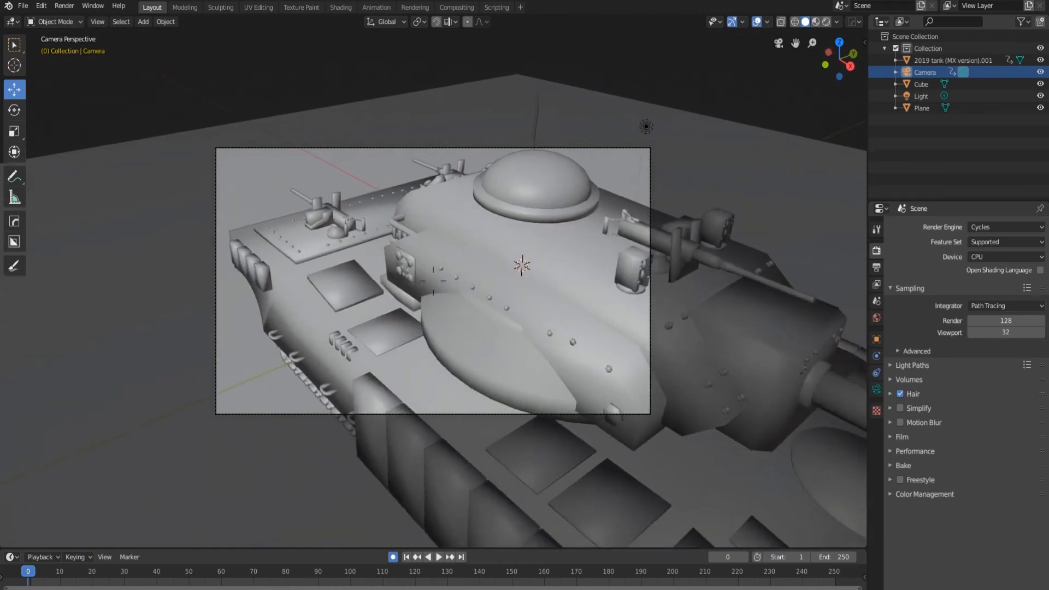
pyautogui.press('a')
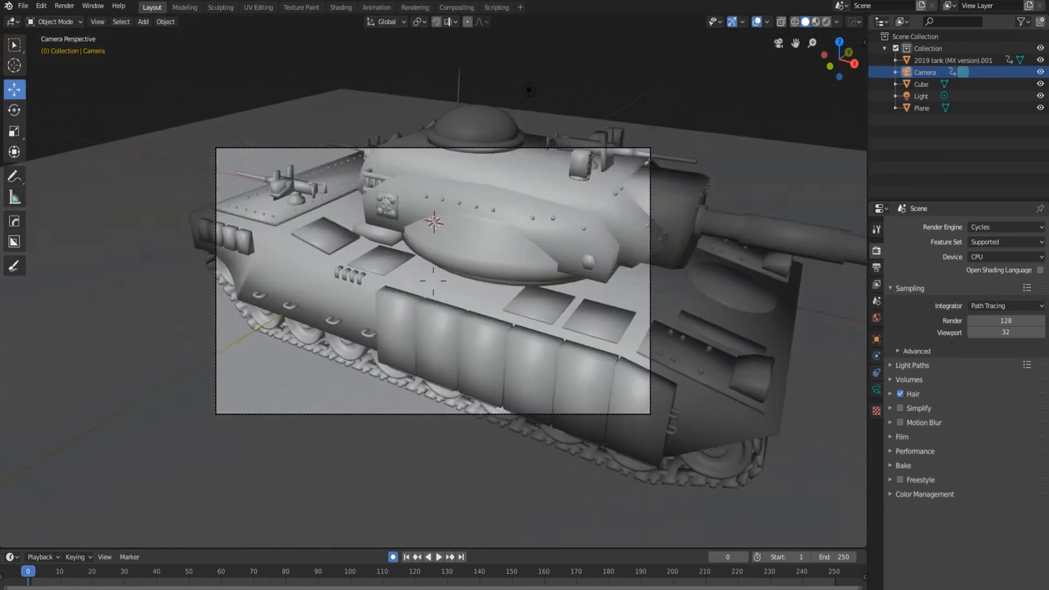
pyautogui.press('a')
pyautogui.press('s')
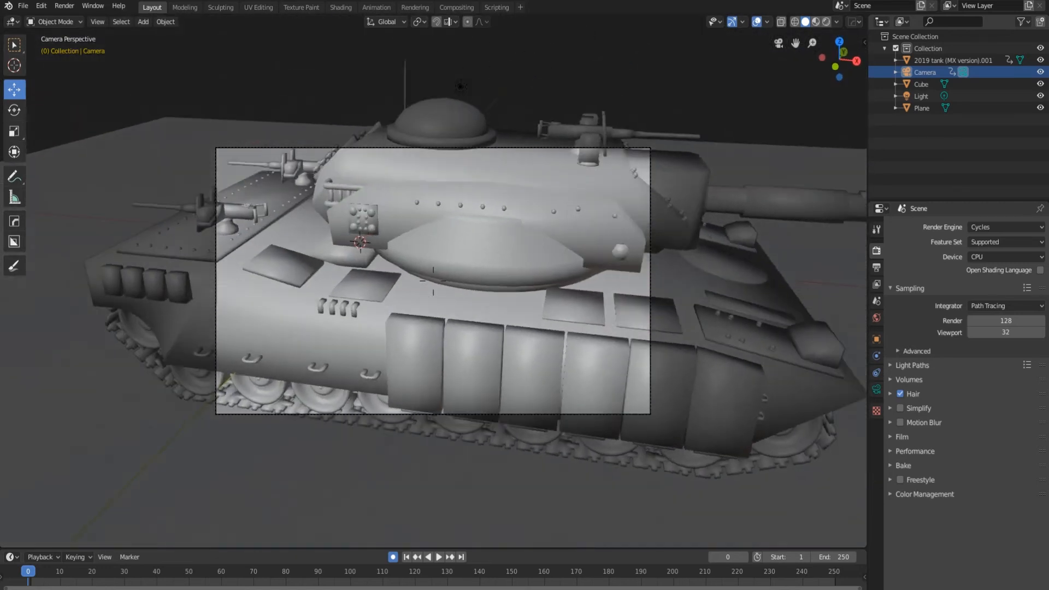
pyautogui.press('d')
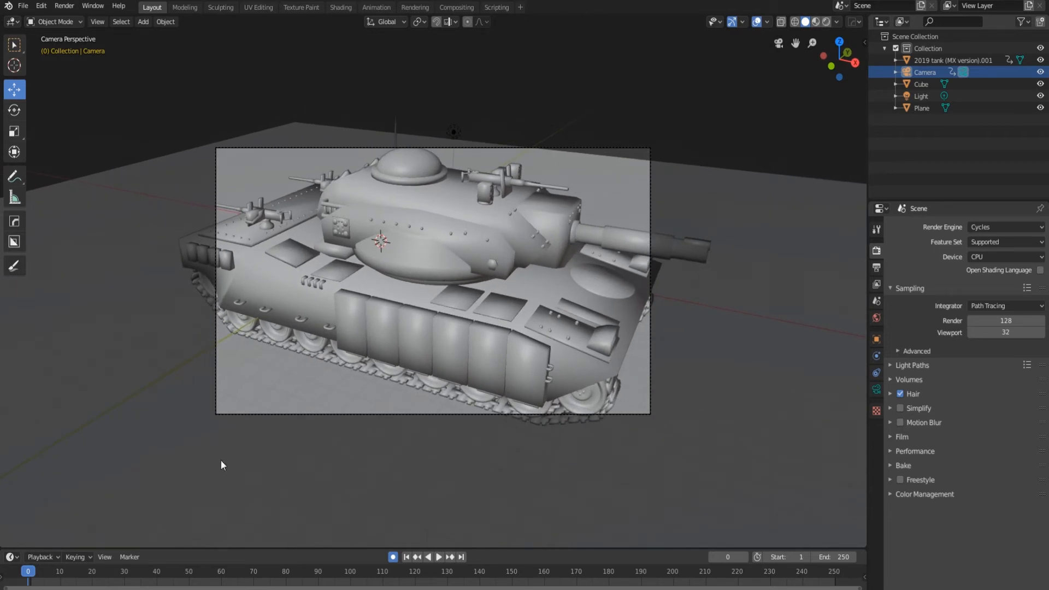
# Go to frame 127 and fly the camera around to face the tank's front, recording a second camera keyframe
pyautogui.moveTo(49, 573); pyautogui.dragTo(438, 576)
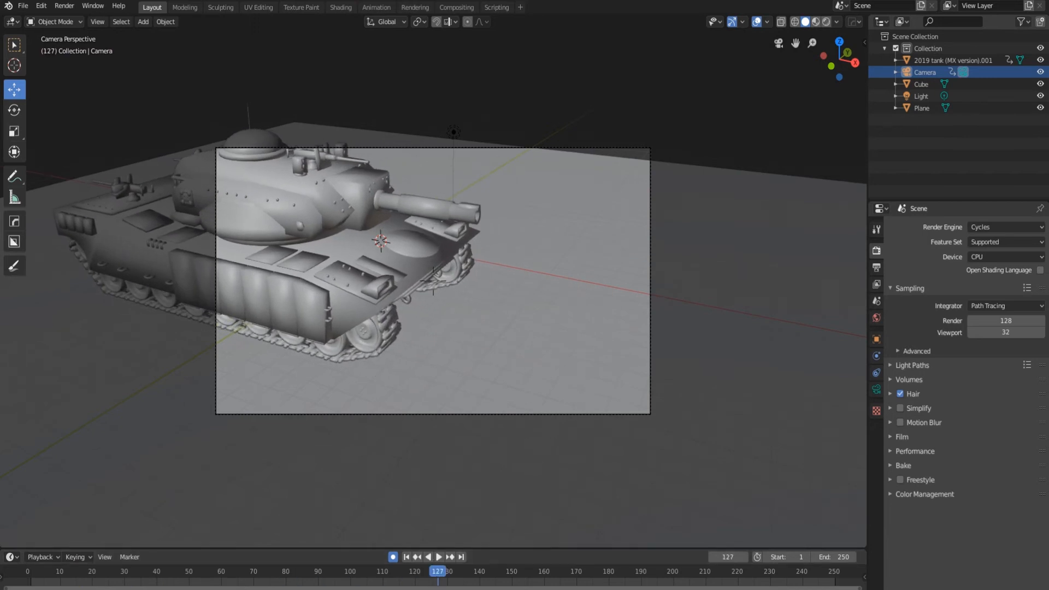
pyautogui.press('d')
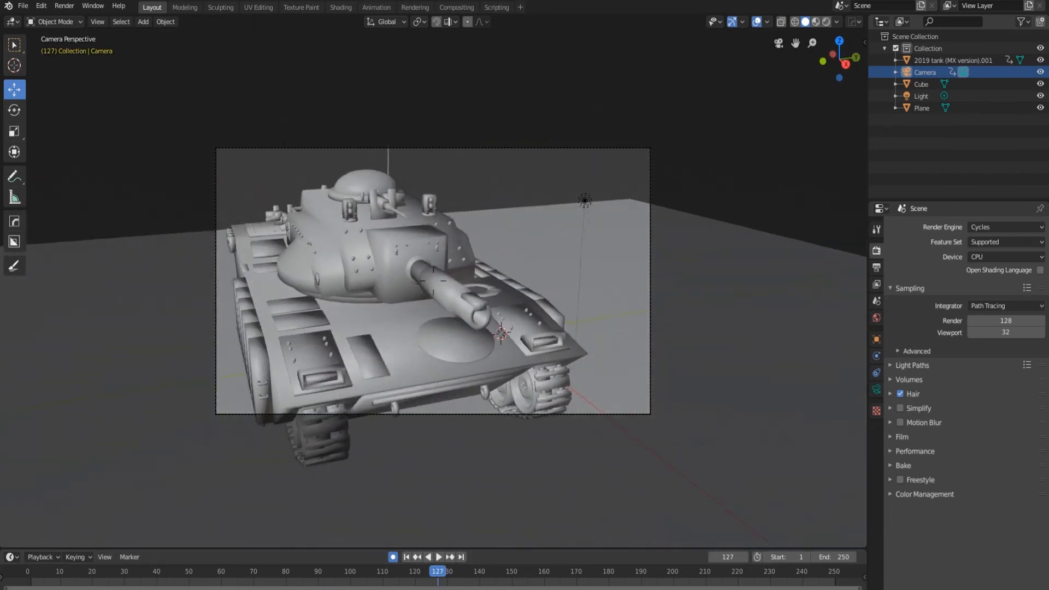
pyautogui.press('s')
pyautogui.press('w')
pyautogui.press('a')
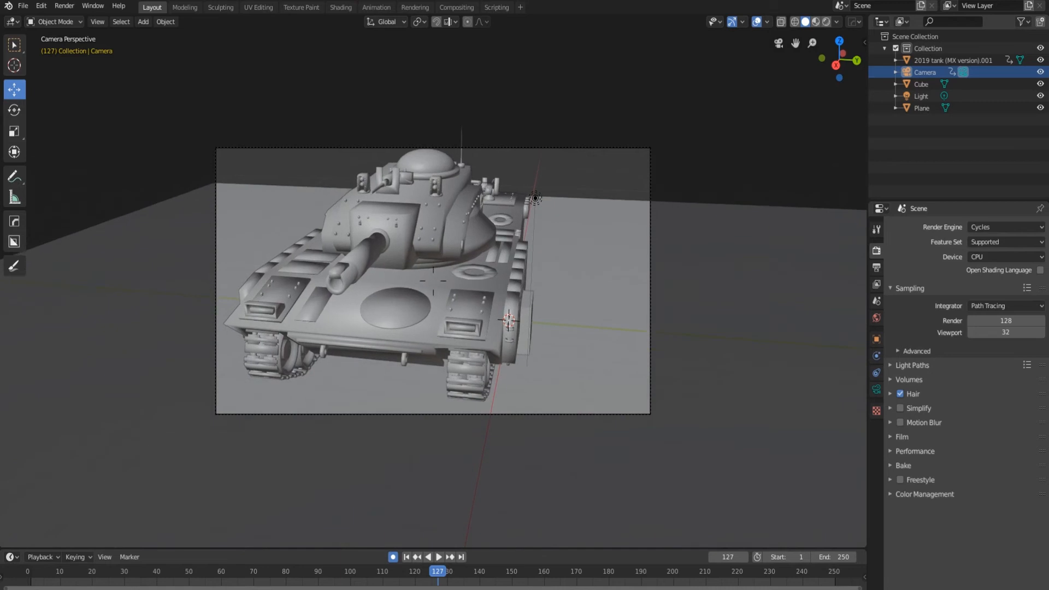
pyautogui.click(433, 280)
# Play back the camera animation from the start, stop at frame 135, and turn off auto keying
pyautogui.moveTo(435, 577); pyautogui.dragTo(27, 576)
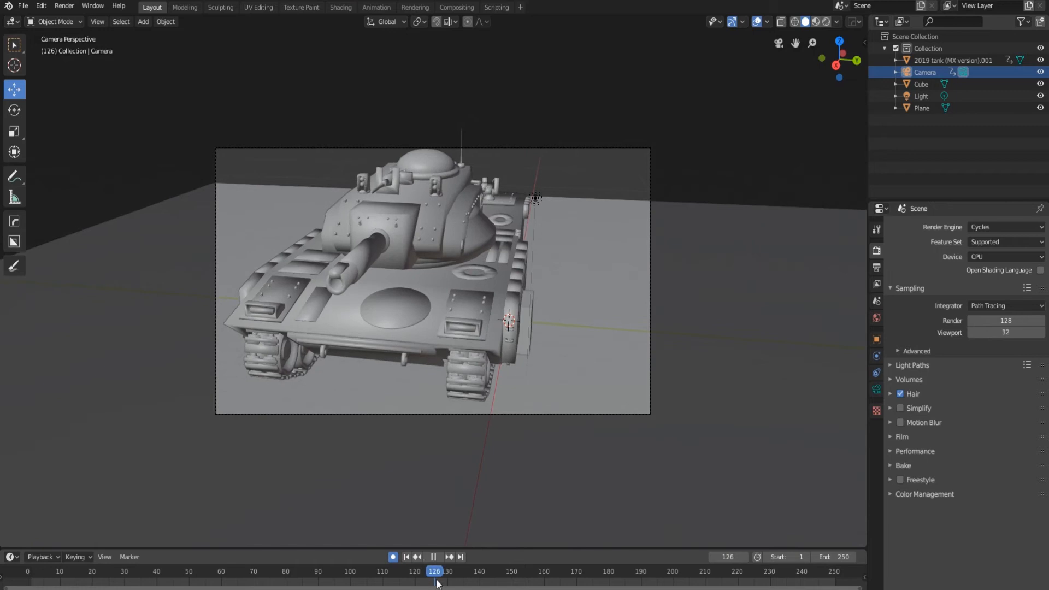
pyautogui.moveTo(437, 584); pyautogui.dragTo(464, 583)
pyautogui.press('space')
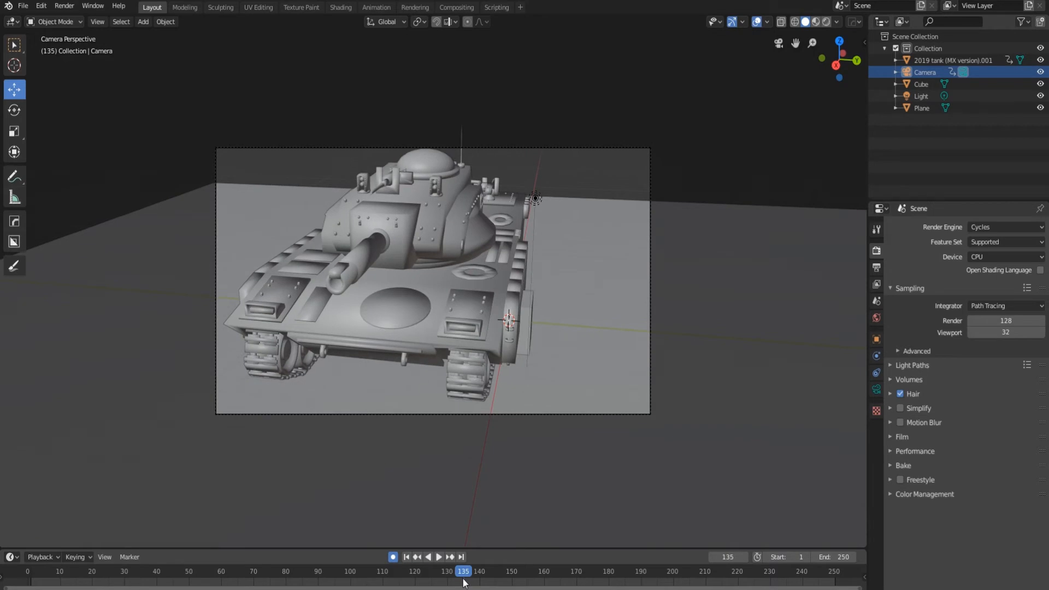
pyautogui.click(393, 557)
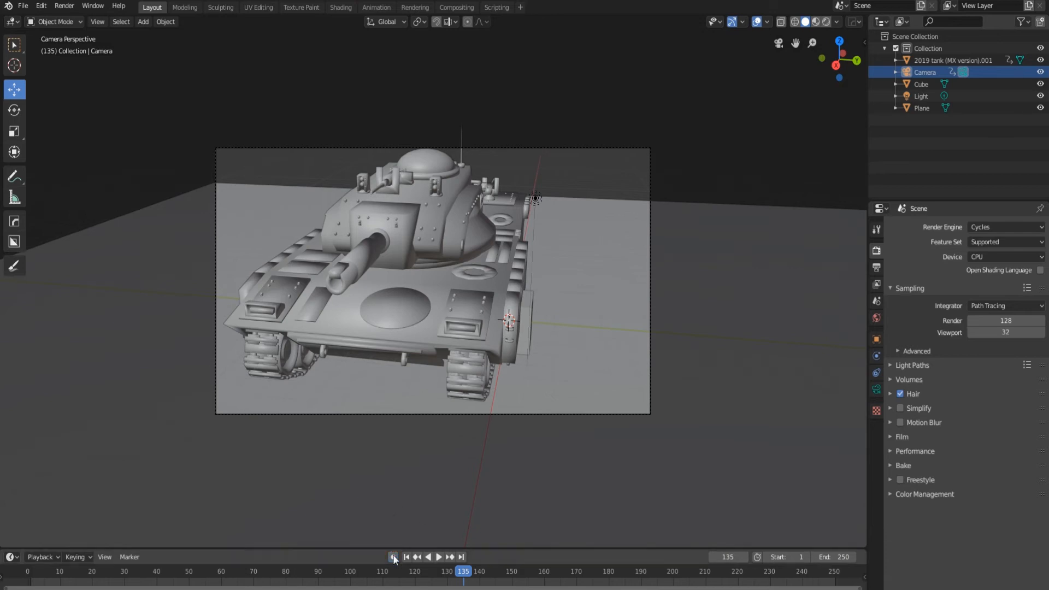
# Add a point light and move it up and out to the side of the tank
pyautogui.click(144, 21)
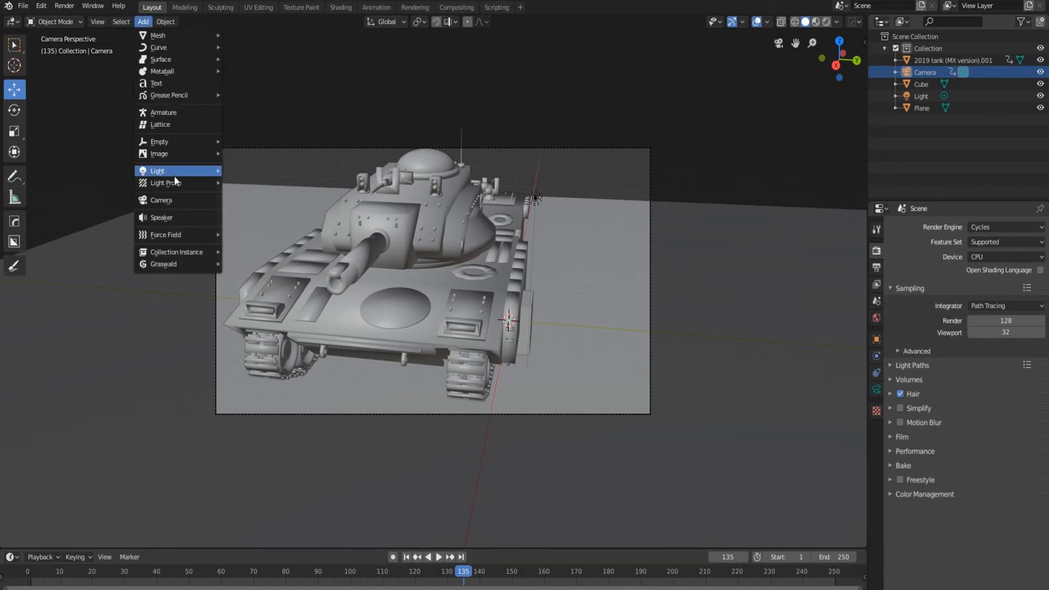
pyautogui.moveTo(174, 173)
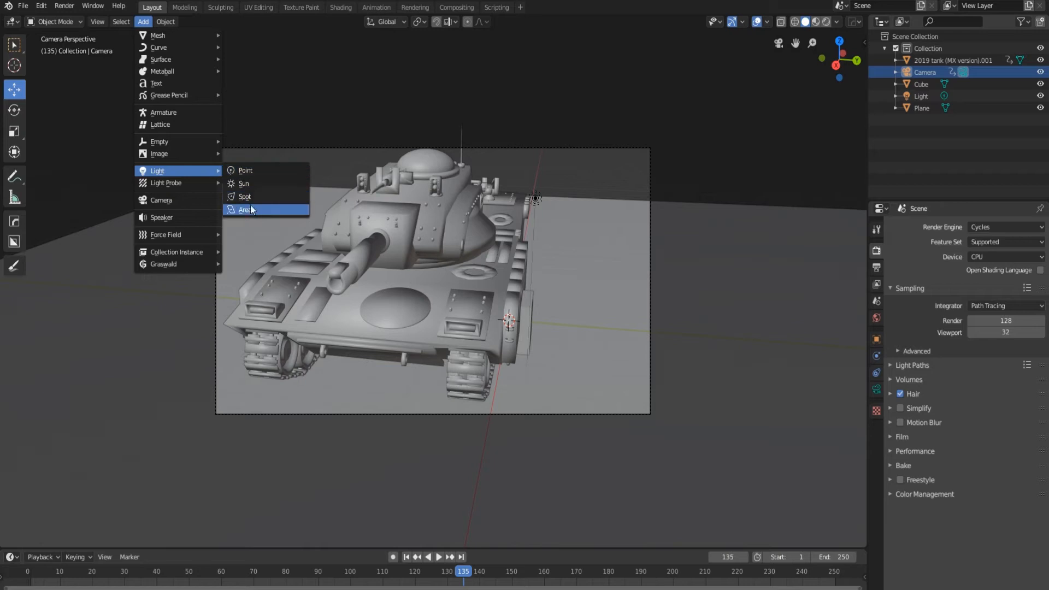
pyautogui.click(254, 170)
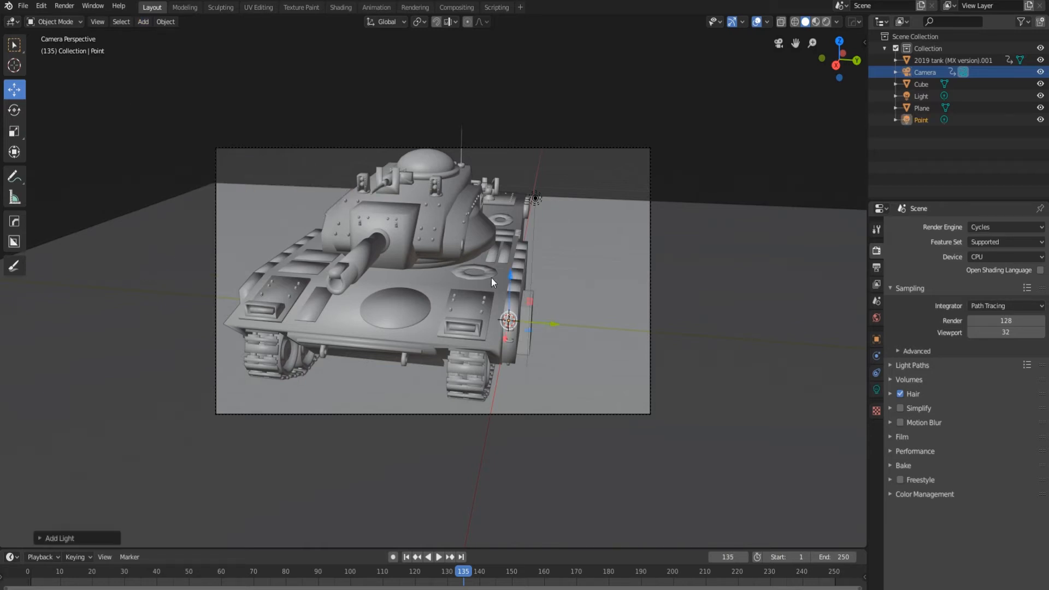
pyautogui.moveTo(511, 282); pyautogui.dragTo(604, 187)
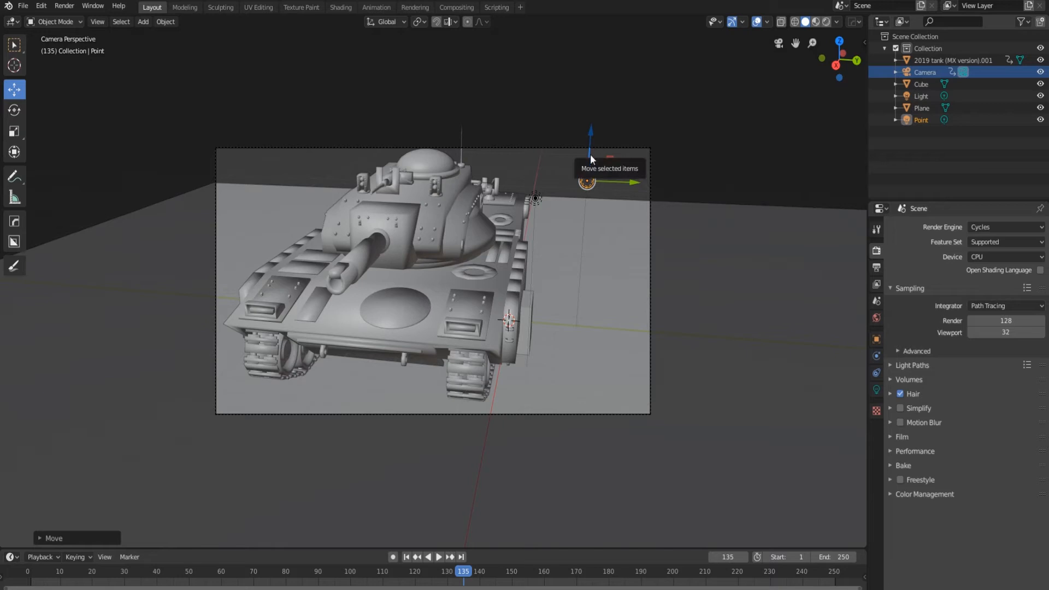
pyautogui.click(15, 152)
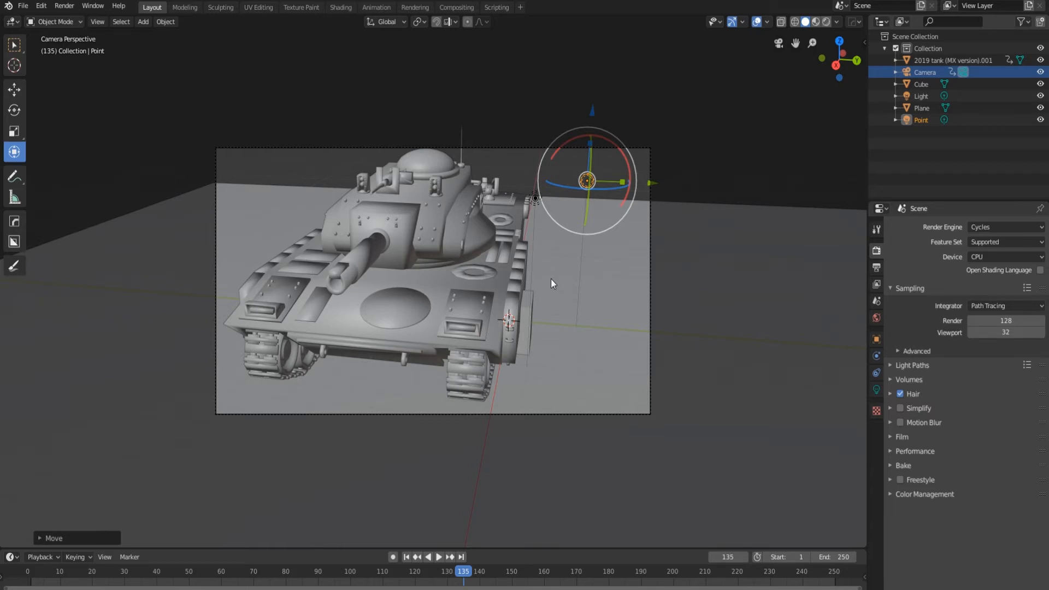
pyautogui.moveTo(551, 278); pyautogui.dragTo(388, 272, button='middle')
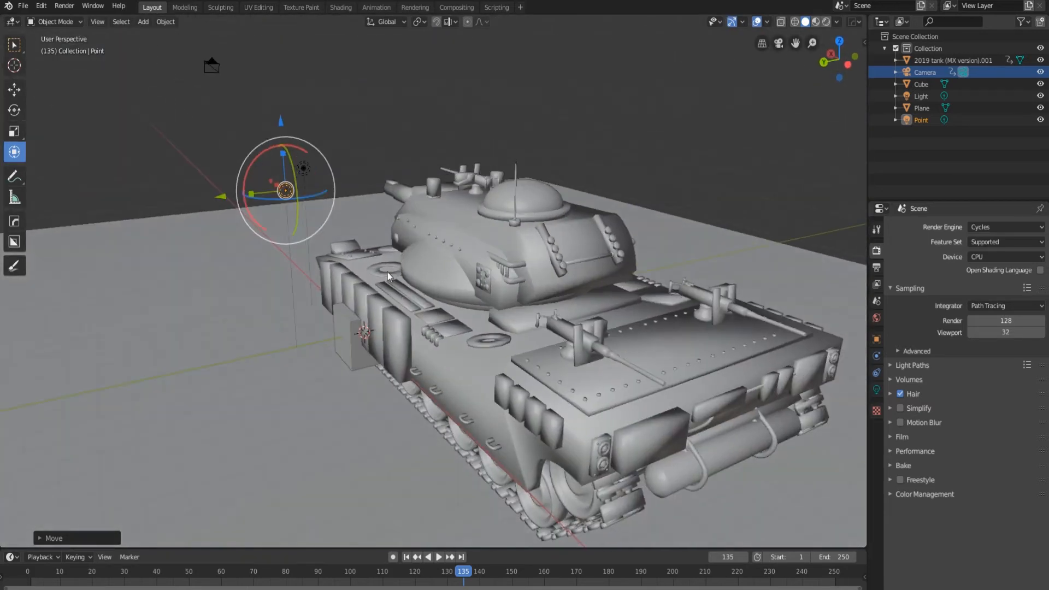
pyautogui.click(210, 68)
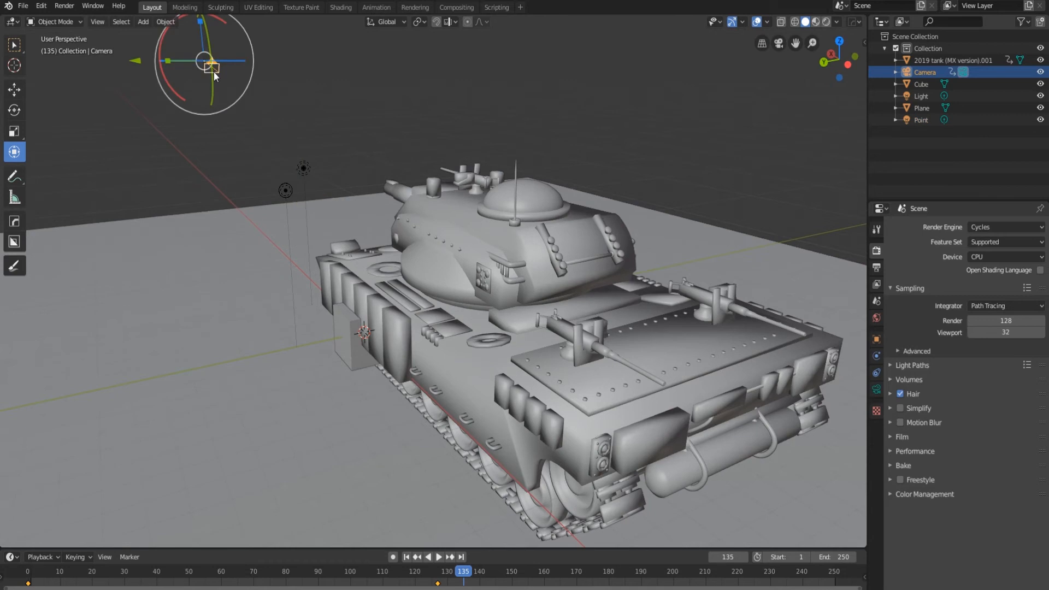
pyautogui.click(323, 70)
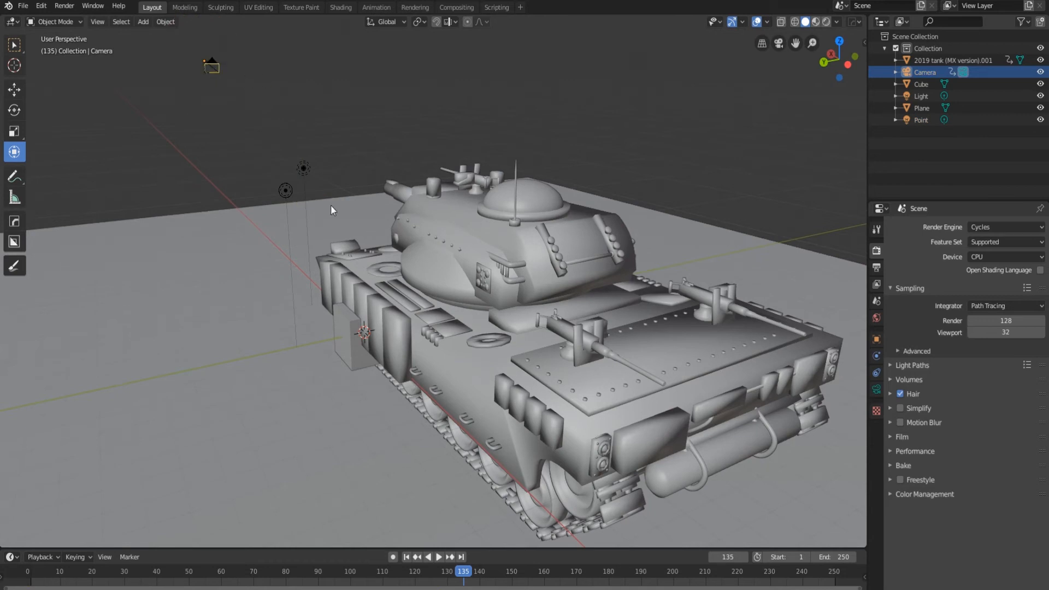
pyautogui.click(211, 67)
# Select the point light and move it along the X axis until it sits ahead of the tank's front corner
pyautogui.moveTo(211, 75); pyautogui.dragTo(419, 179, button='middle')
pyautogui.click(527, 247)
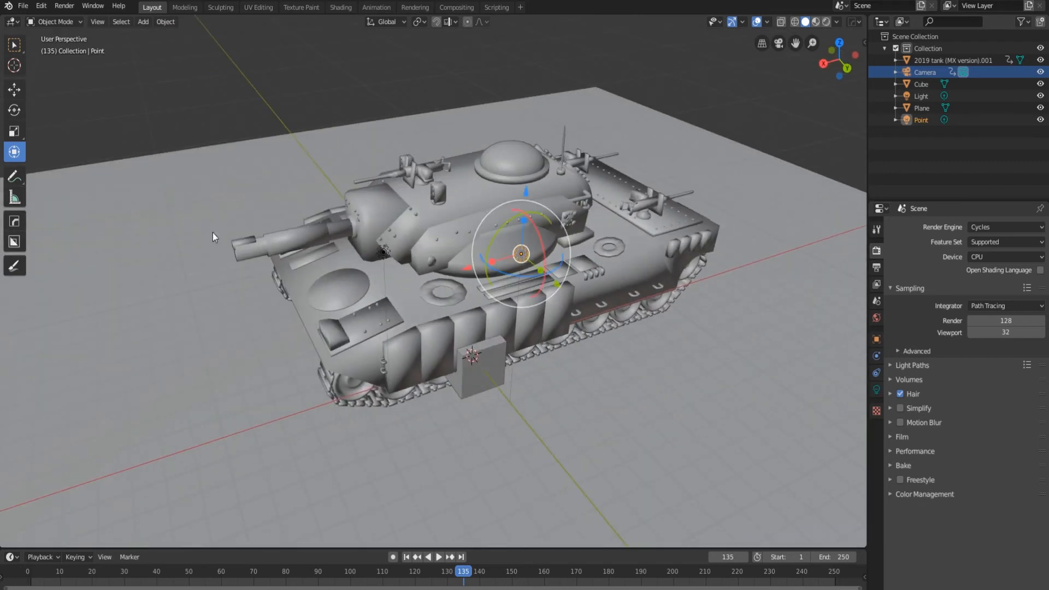
pyautogui.click(15, 90)
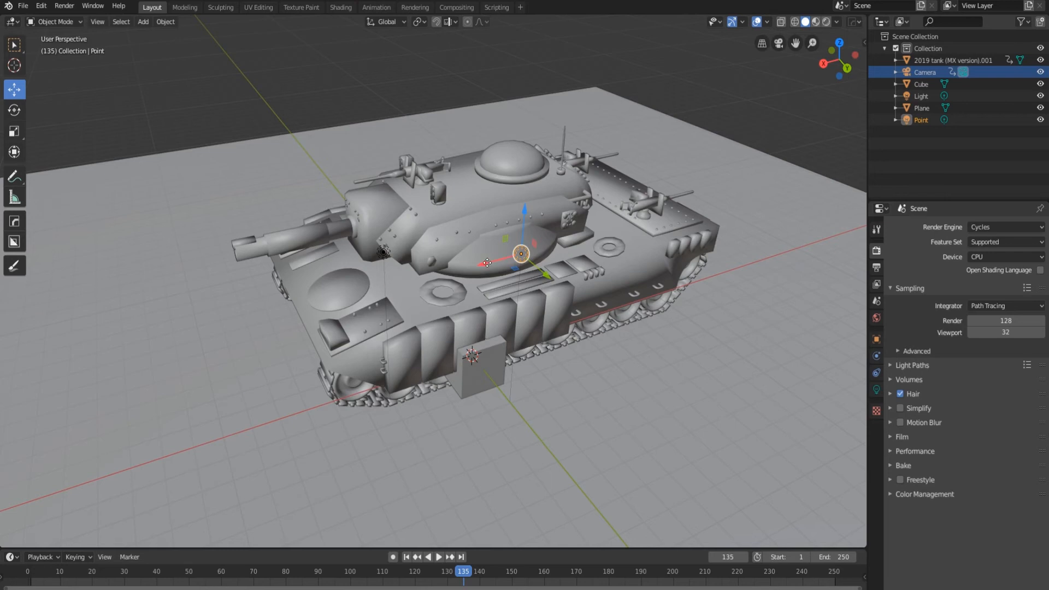
pyautogui.moveTo(487, 263); pyautogui.dragTo(199, 340)
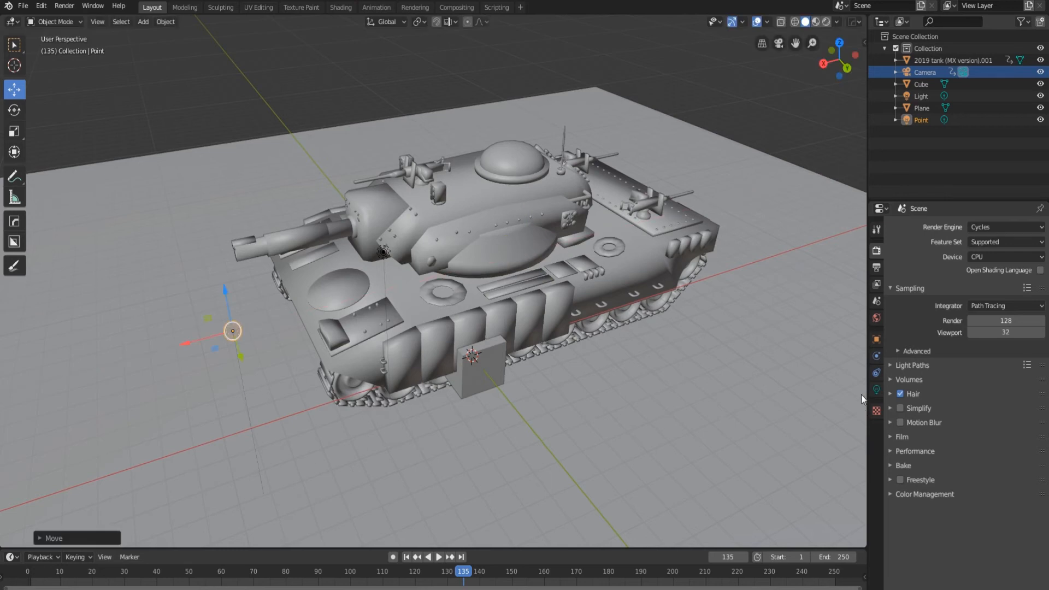
# Set the point light's power to about 84.2 W and give it a light orange colour
pyautogui.click(877, 390)
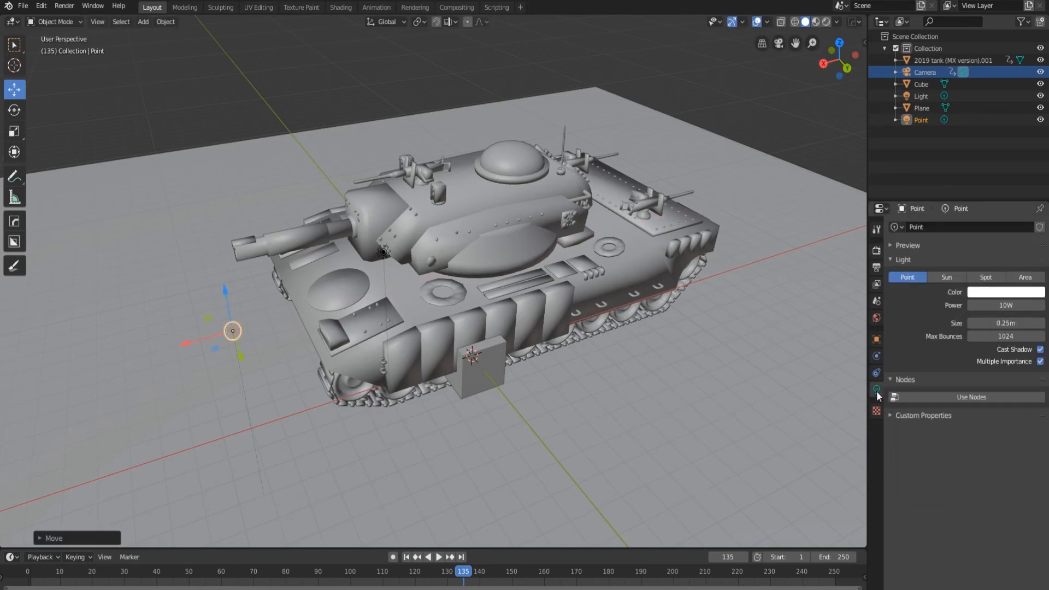
pyautogui.moveTo(988, 308); pyautogui.dragTo(1005, 307)
pyautogui.click(980, 294)
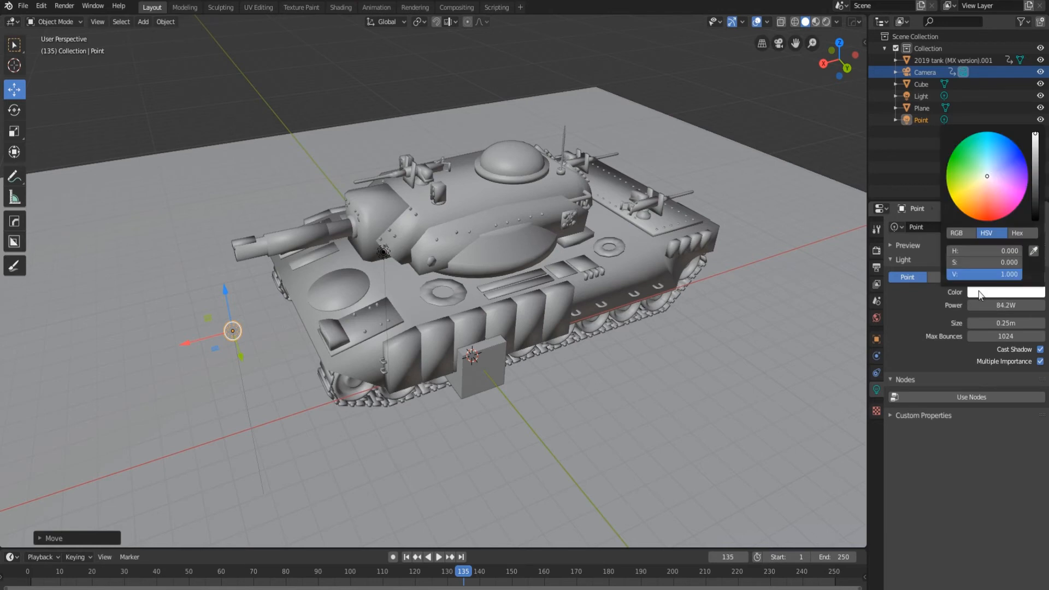
pyautogui.click(976, 196)
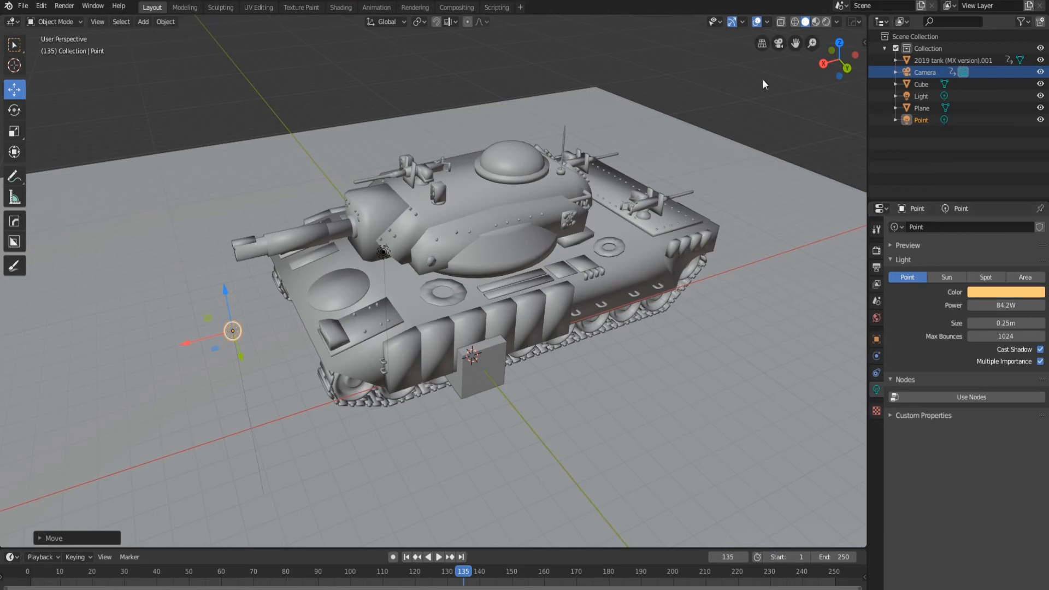
# Preview the scene in rendered shading and change the point light's colour to magenta
pyautogui.click(827, 22)
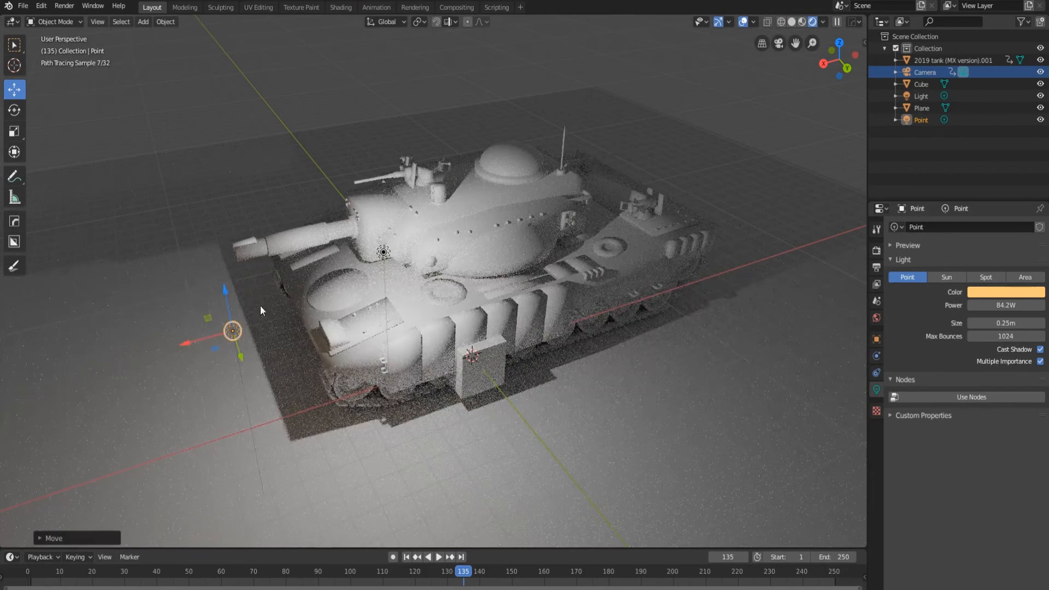
pyautogui.click(975, 293)
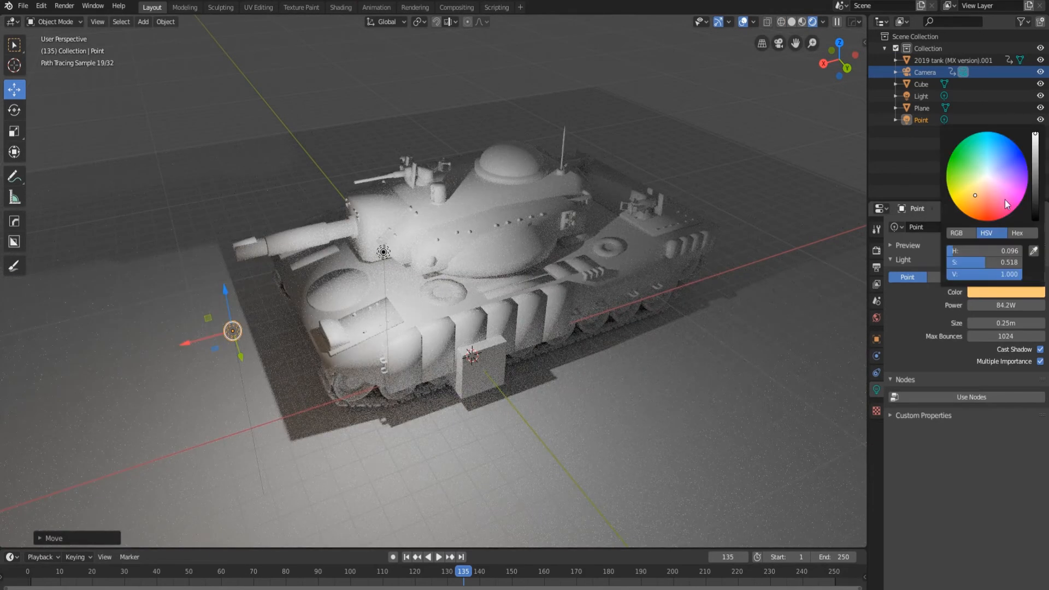
pyautogui.click(1024, 198)
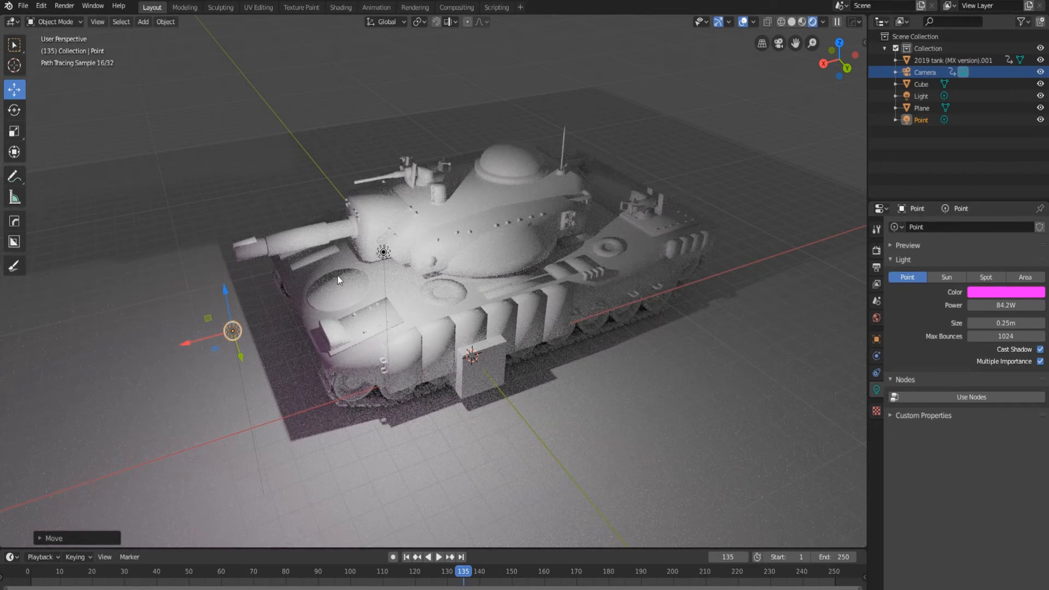
# Delete the cube beside the tank and view the rendered tank from the front
pyautogui.click(474, 383)
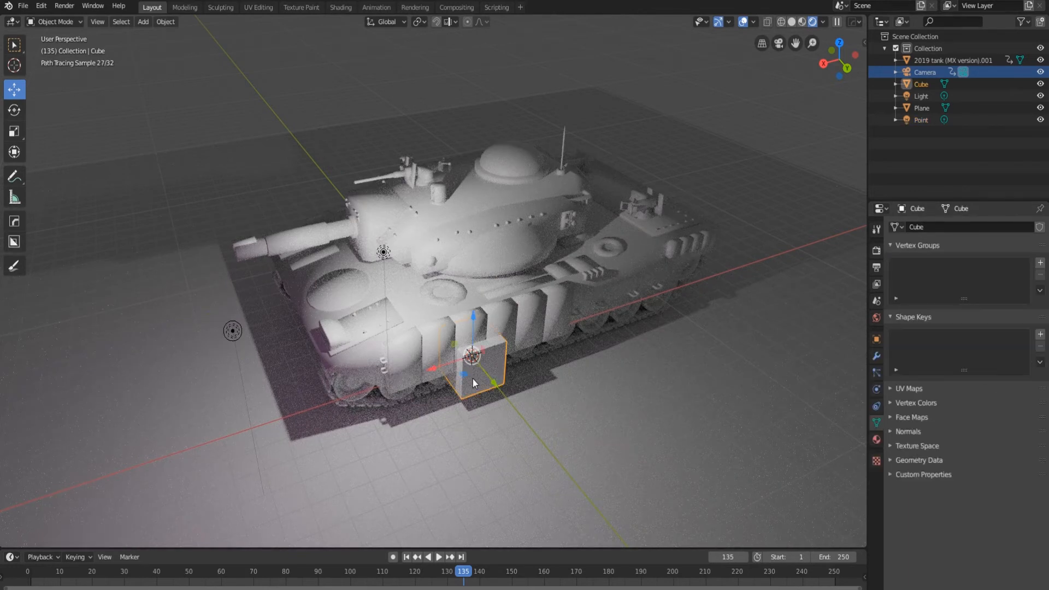
pyautogui.press('Delete')
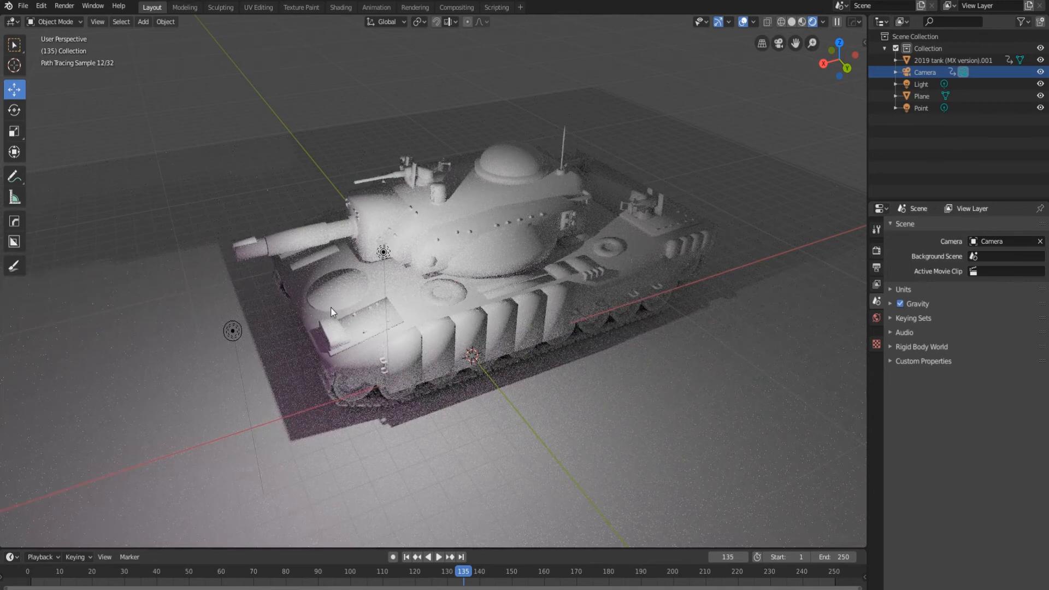
pyautogui.moveTo(330, 308); pyautogui.dragTo(454, 301, button='middle')
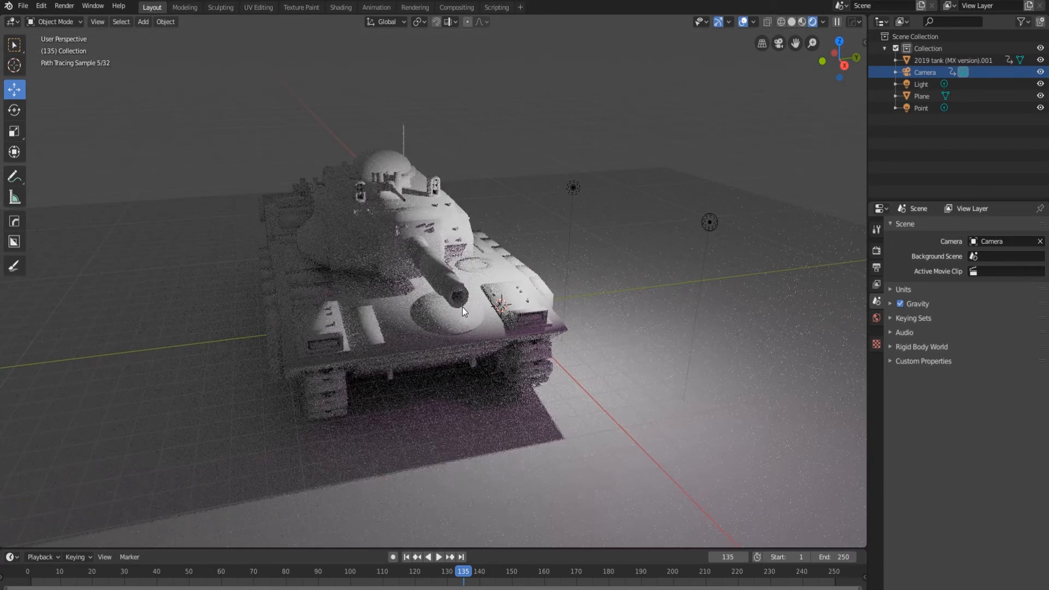
pyautogui.moveTo(508, 323); pyautogui.dragTo(447, 332, button='middle')
# Select the tank, inspect its material settings and its shader nodes in the Shading workspace, and return to the Layout workspace
pyautogui.click(419, 314)
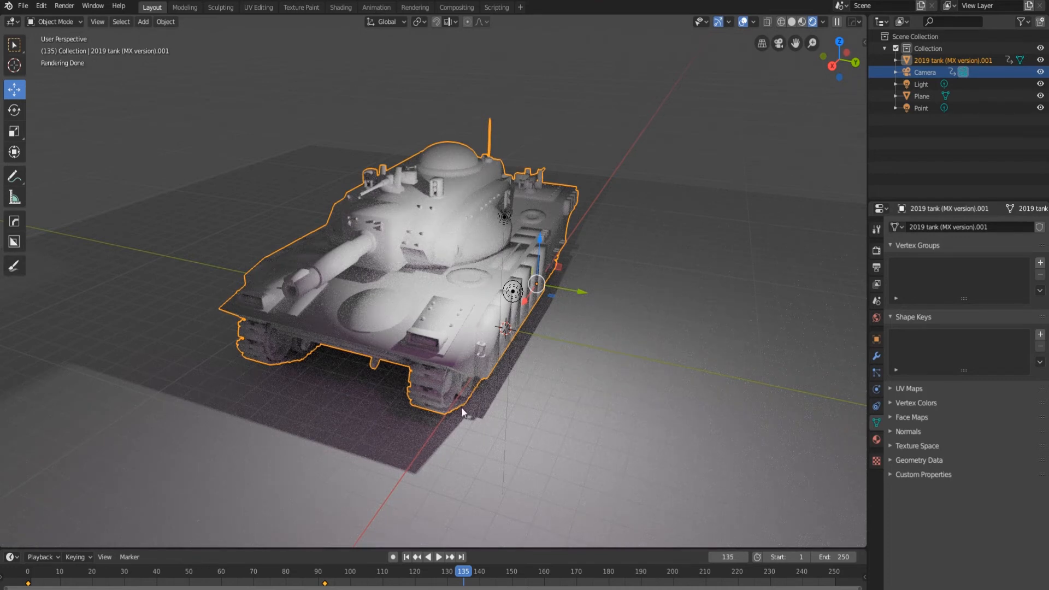
pyautogui.click(877, 440)
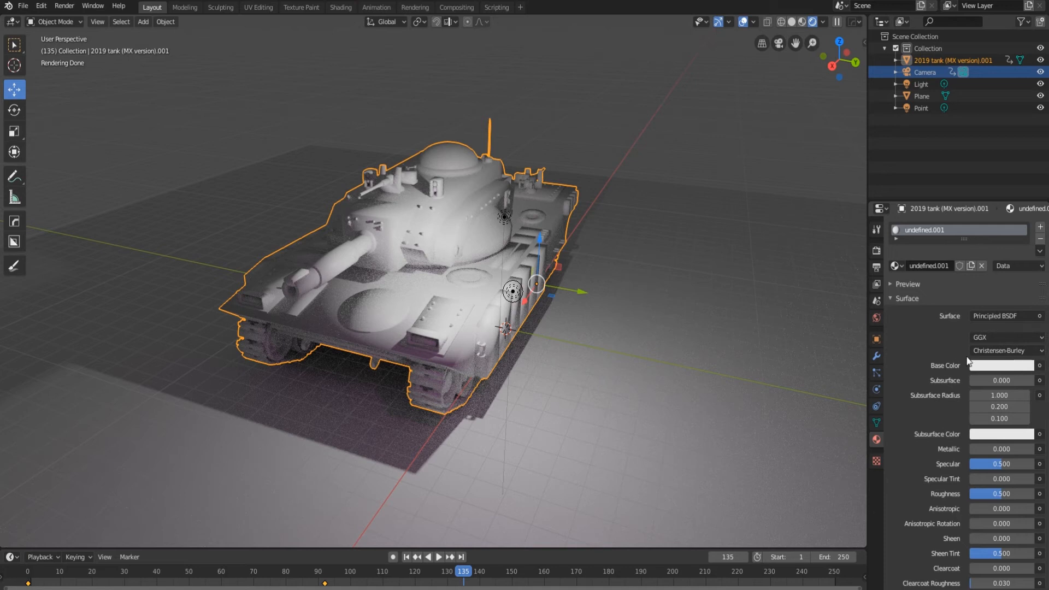
pyautogui.click(1041, 367)
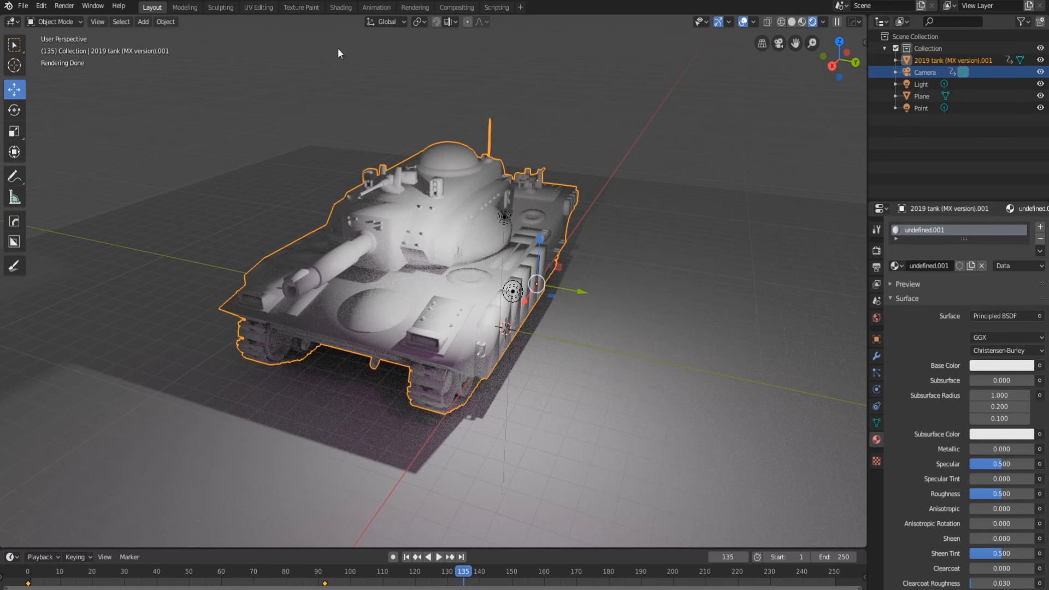
pyautogui.click(341, 8)
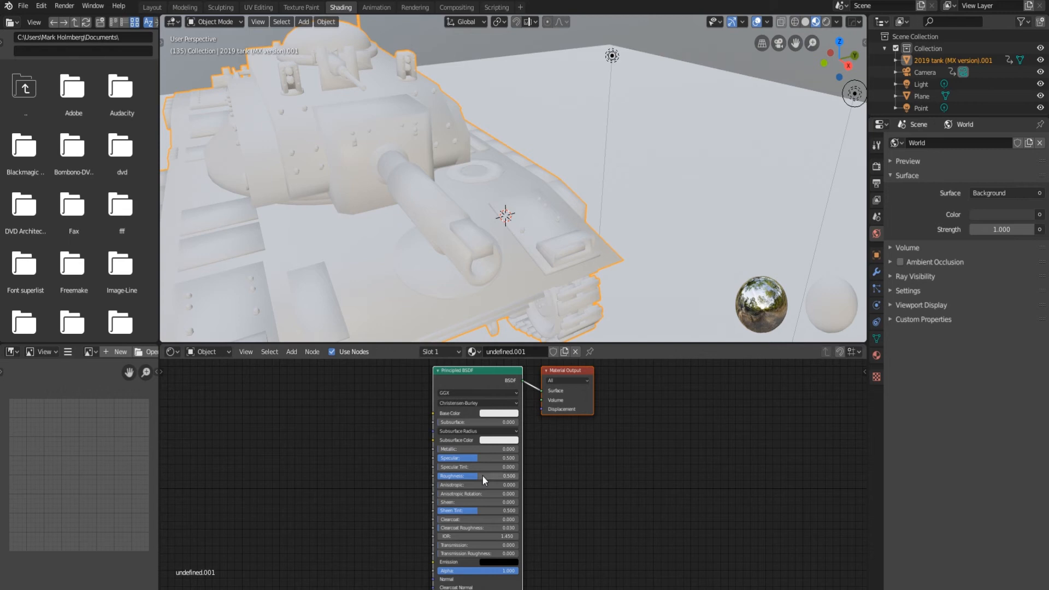
pyautogui.click(151, 7)
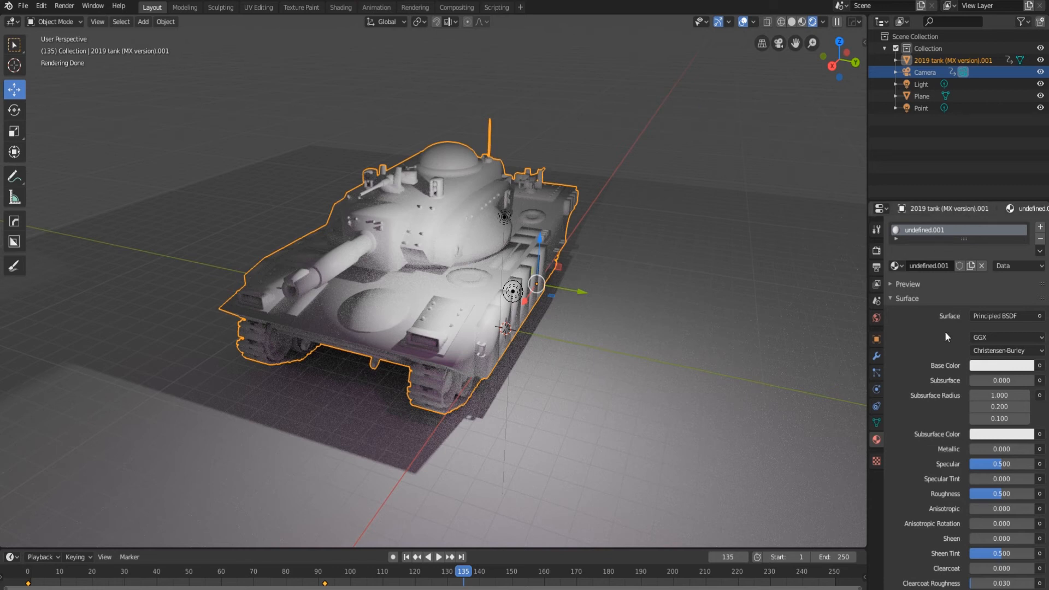
# Load the Cycles Materials library in Material Library VX and browse its materials for the tank
pyautogui.scroll(-12, 945, 494)
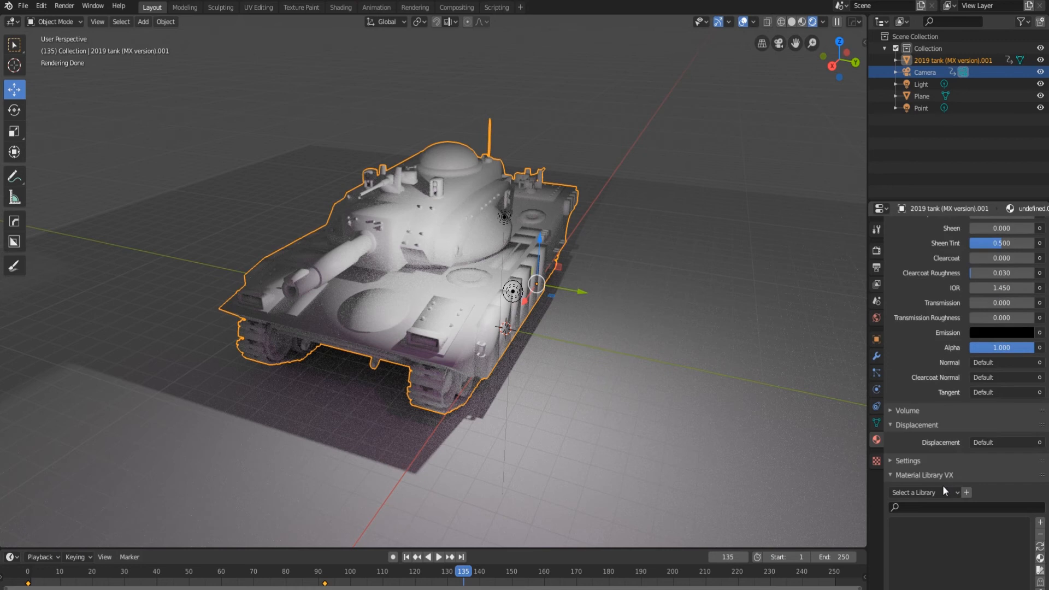
pyautogui.scroll(-2, 943, 485)
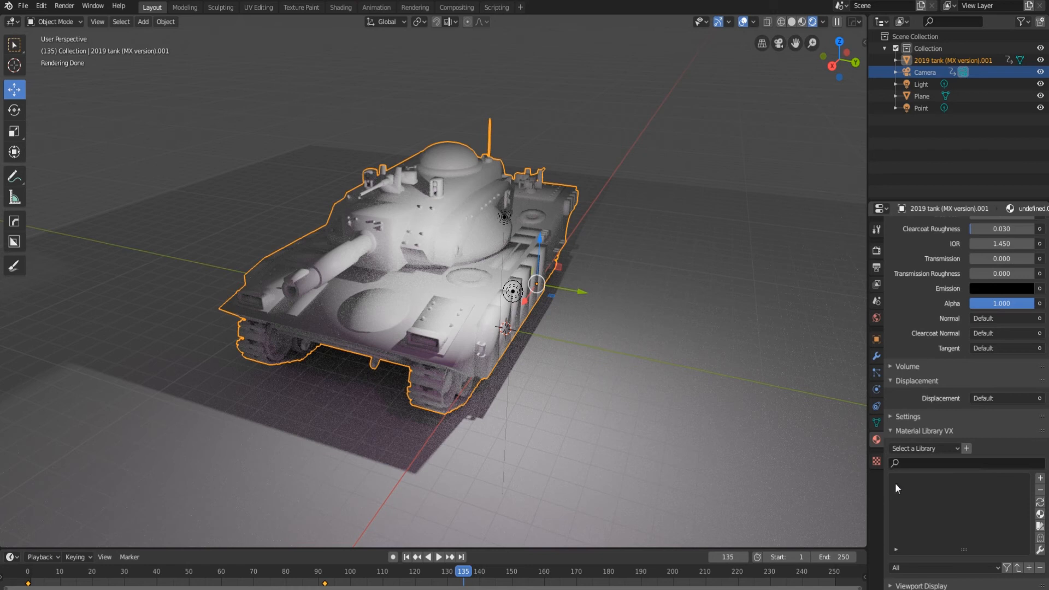
pyautogui.click(944, 447)
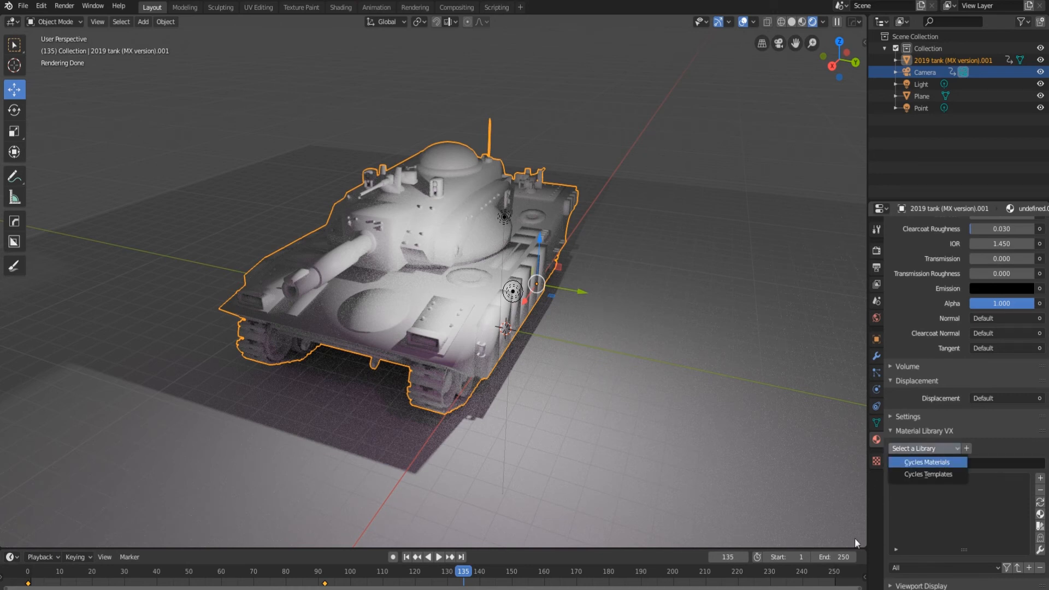
pyautogui.click(908, 462)
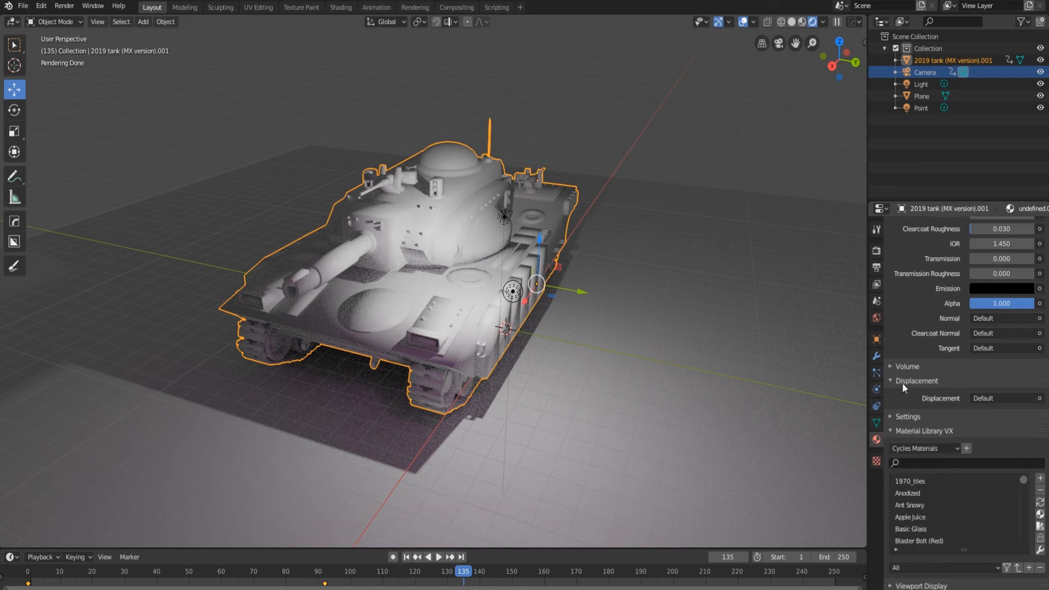
pyautogui.click(924, 502)
pyautogui.scroll(-9, 927, 487)
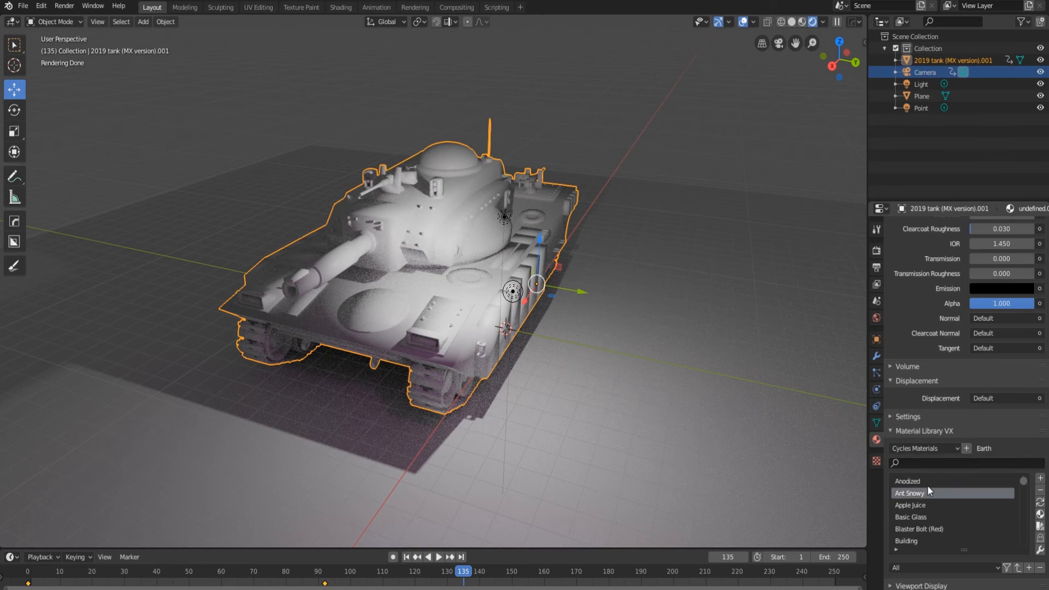
pyautogui.scroll(-10, 926, 484)
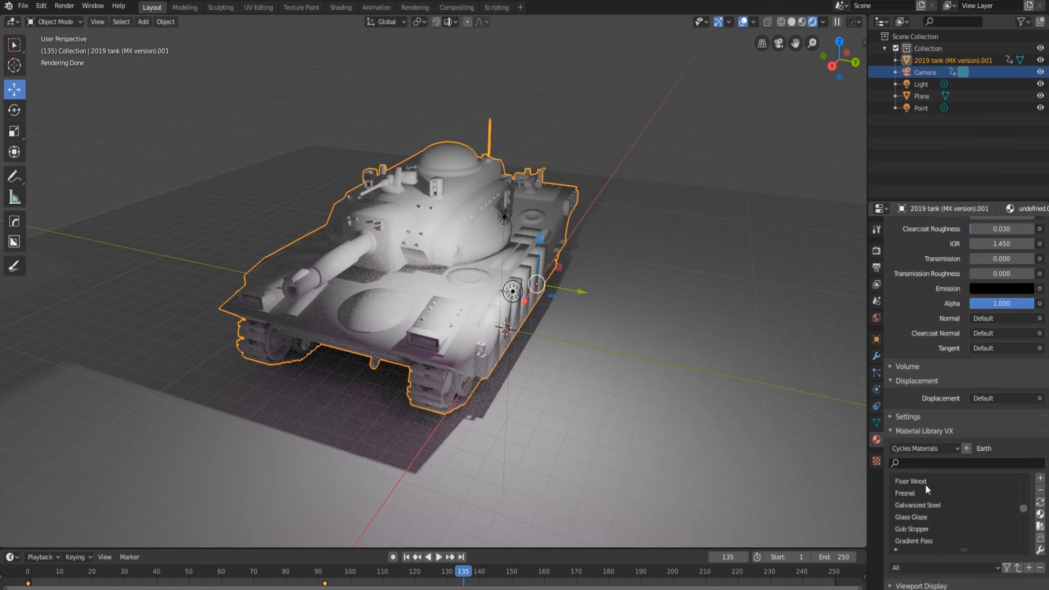
pyautogui.scroll(6, 924, 484)
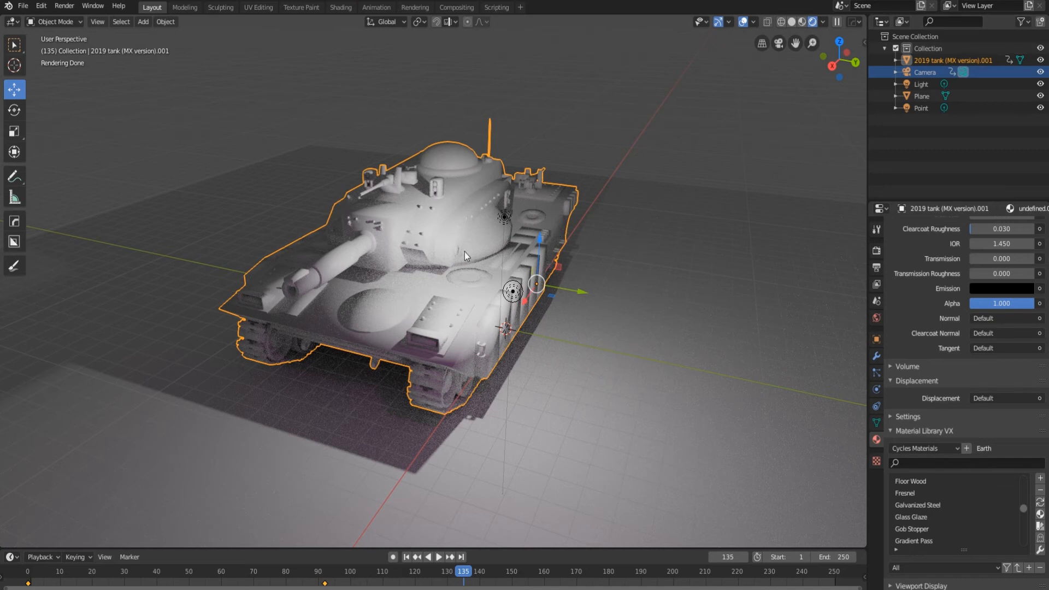
# Darken the base colour of the tank's material to near black and deselect the tank
pyautogui.scroll(10, 940, 273)
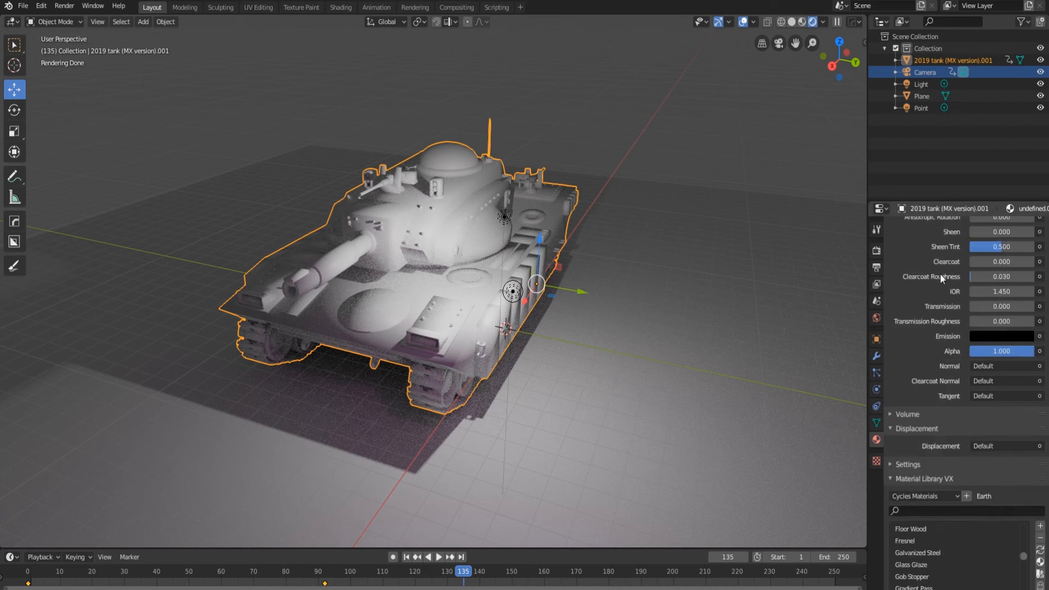
pyautogui.click(979, 345)
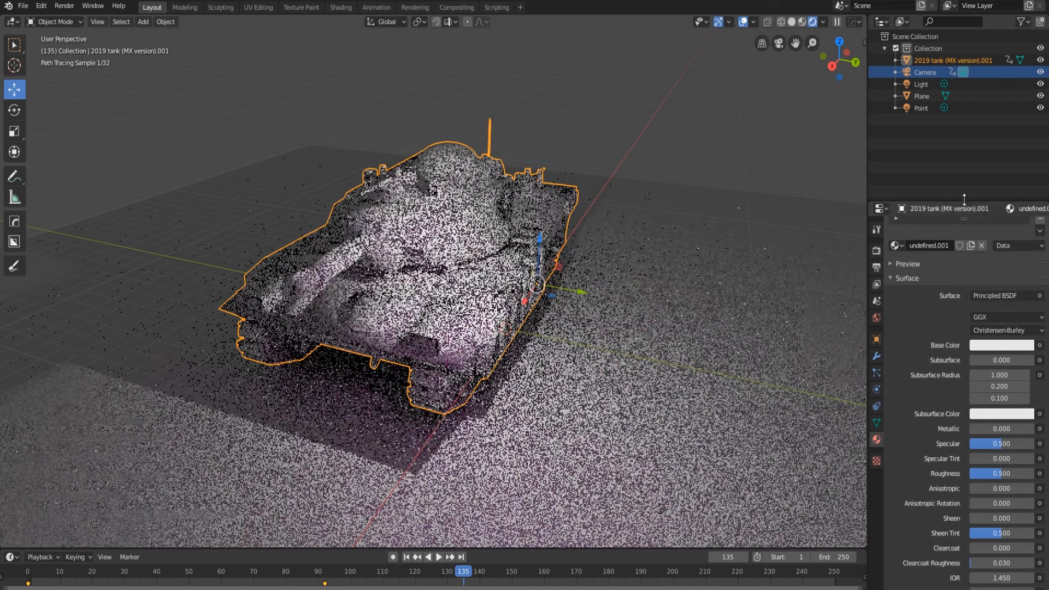
pyautogui.click(997, 347)
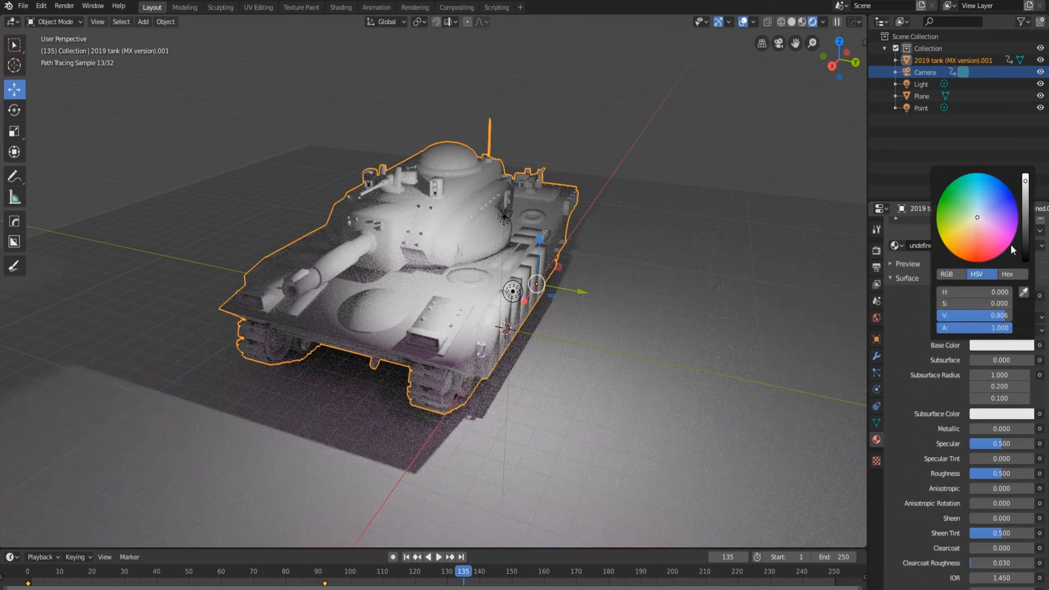
pyautogui.moveTo(1026, 238); pyautogui.dragTo(1025, 247)
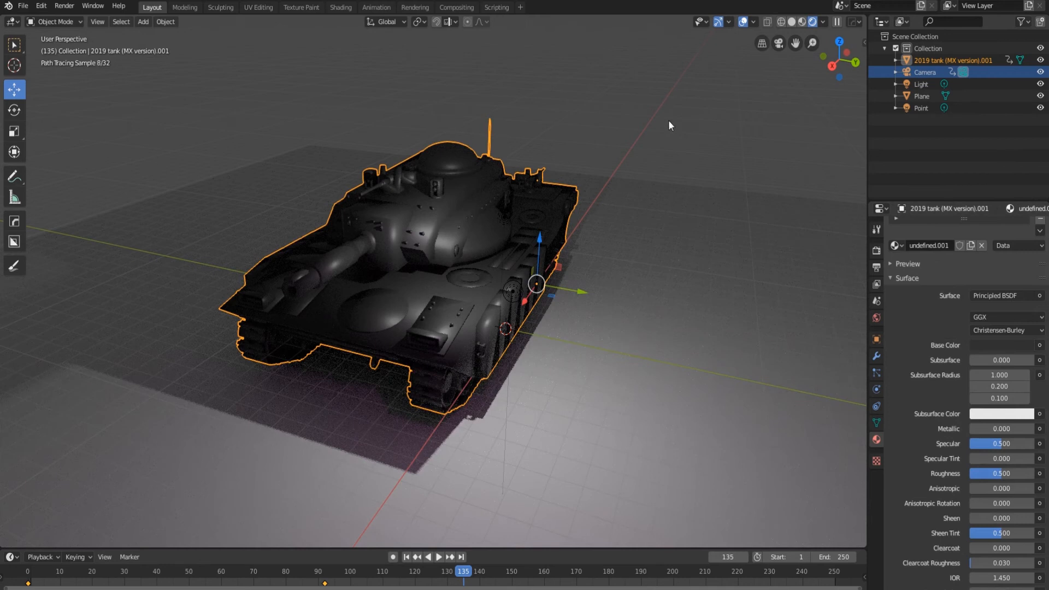
pyautogui.hotkey('alt', 'a')
# Create a new material for the ground plane with a green base colour and deselect the plane
pyautogui.click(581, 362)
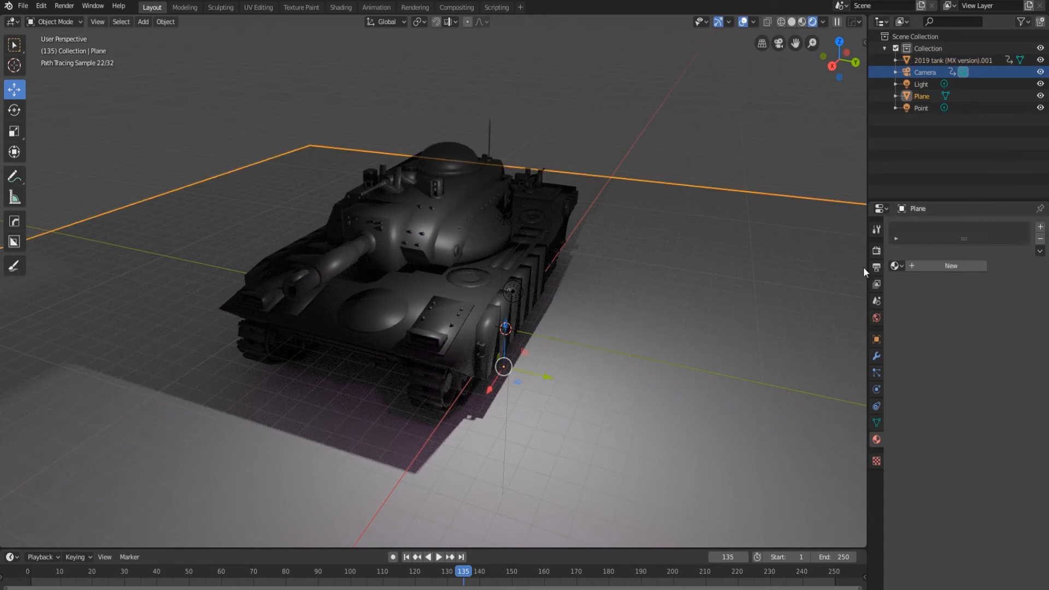
pyautogui.click(929, 267)
pyautogui.click(1001, 367)
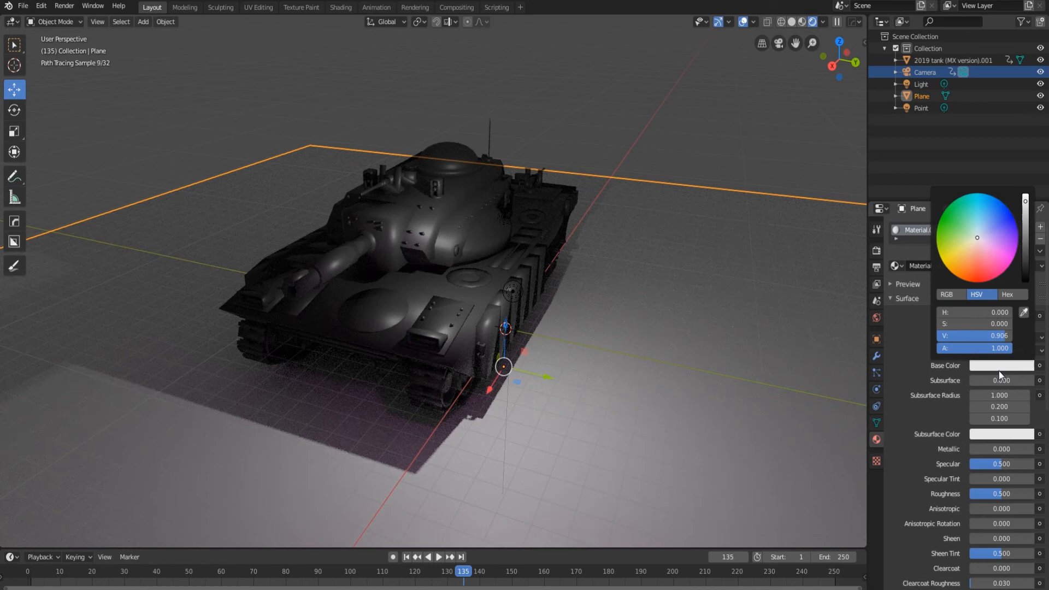
pyautogui.click(971, 269)
pyautogui.click(657, 158)
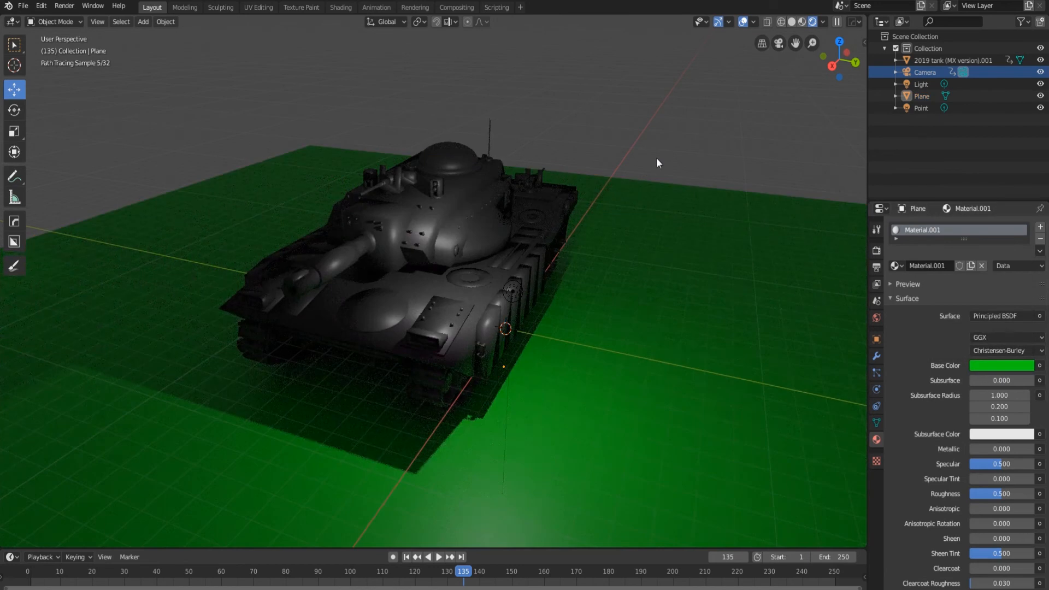
# Look through the scene camera and scrub the animation from the start to frame 146
pyautogui.press('KP_0')
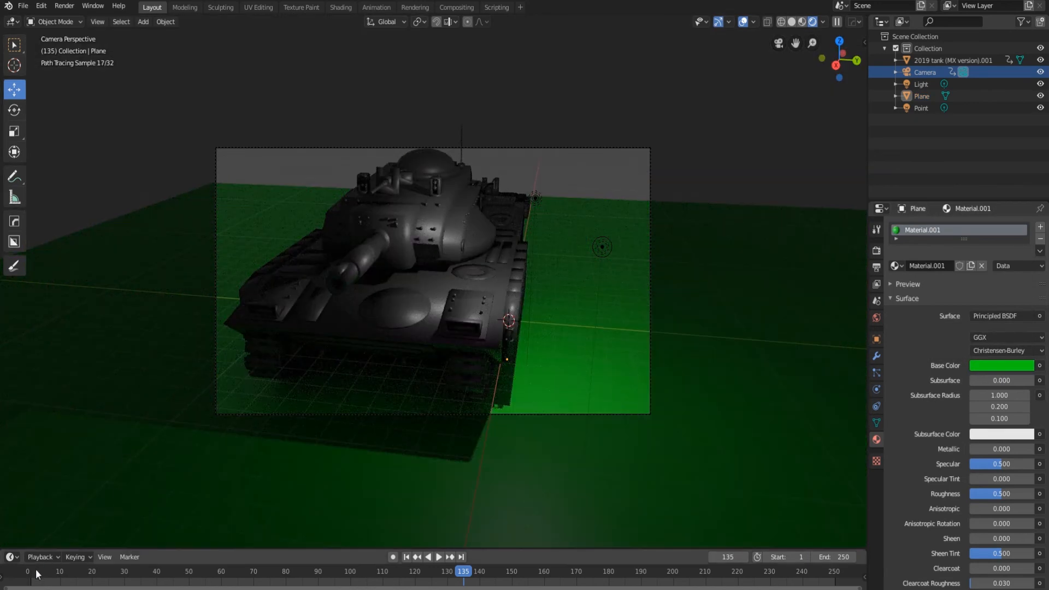
pyautogui.moveTo(35, 570); pyautogui.dragTo(499, 572)
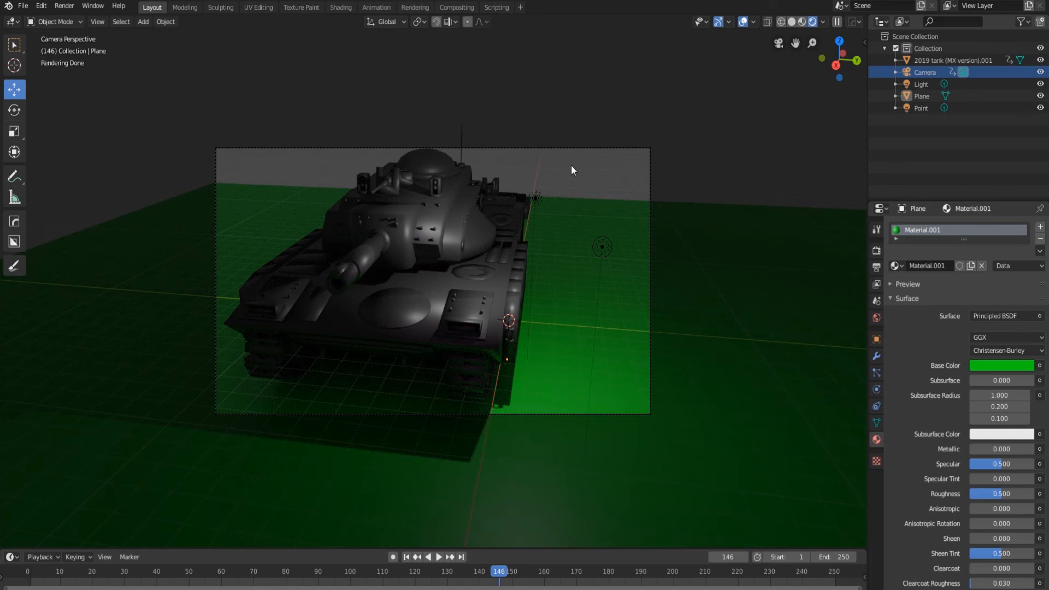
# Try a transparent film background in the Cycles render settings and switch it back off
pyautogui.click(876, 251)
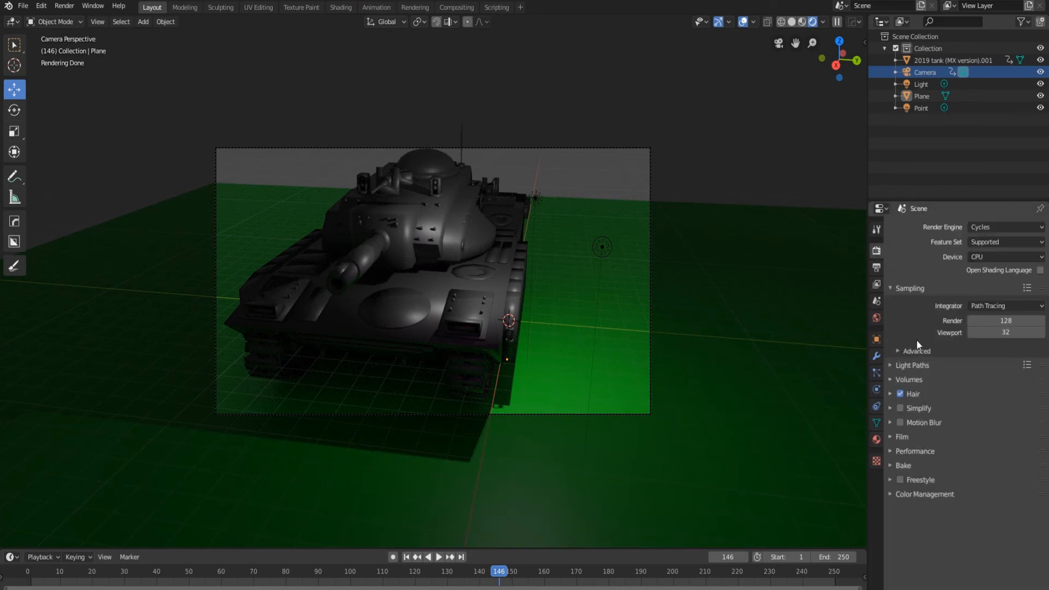
pyautogui.click(893, 440)
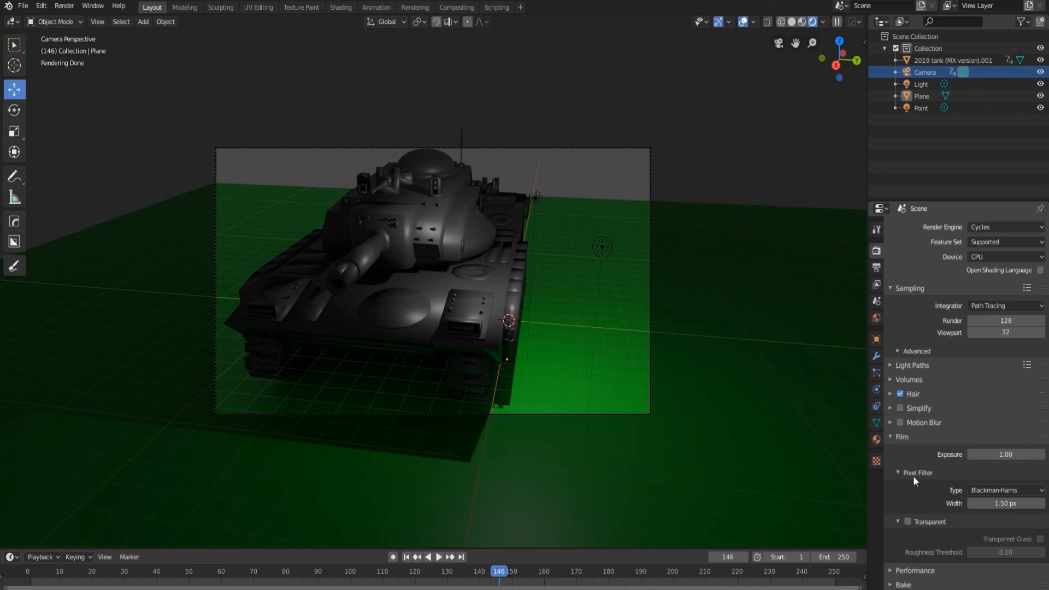
pyautogui.click(895, 437)
pyautogui.click(894, 436)
pyautogui.click(909, 522)
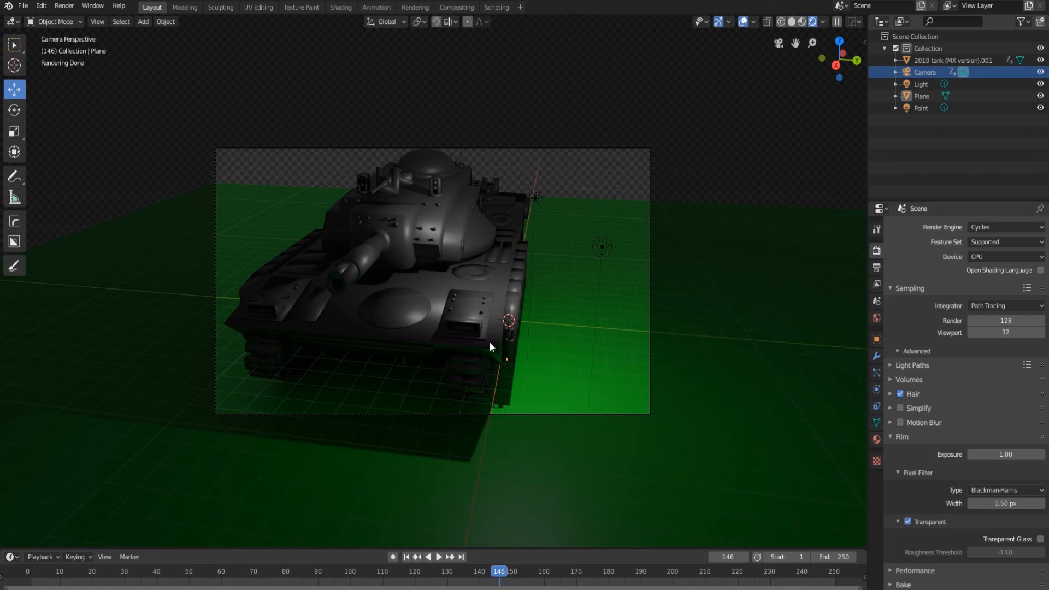
pyautogui.click(898, 522)
pyautogui.click(907, 522)
pyautogui.click(890, 436)
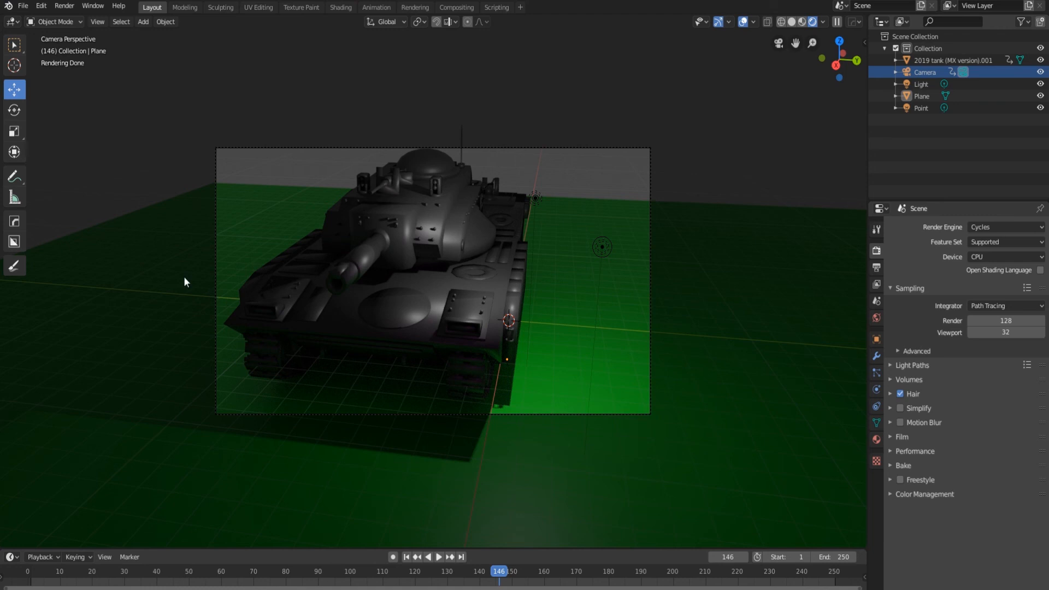
# Scrub to frame 122, start a still render of it and a render of the whole animation, and close each render window
pyautogui.click(130, 557)
pyautogui.moveTo(37, 570); pyautogui.dragTo(422, 579)
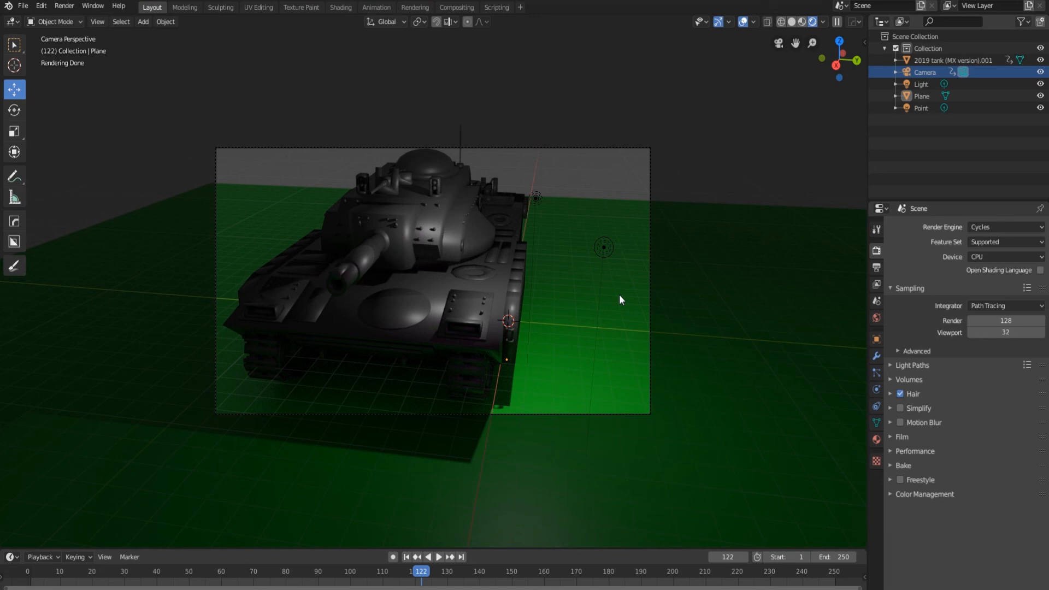
pyautogui.press('F12')
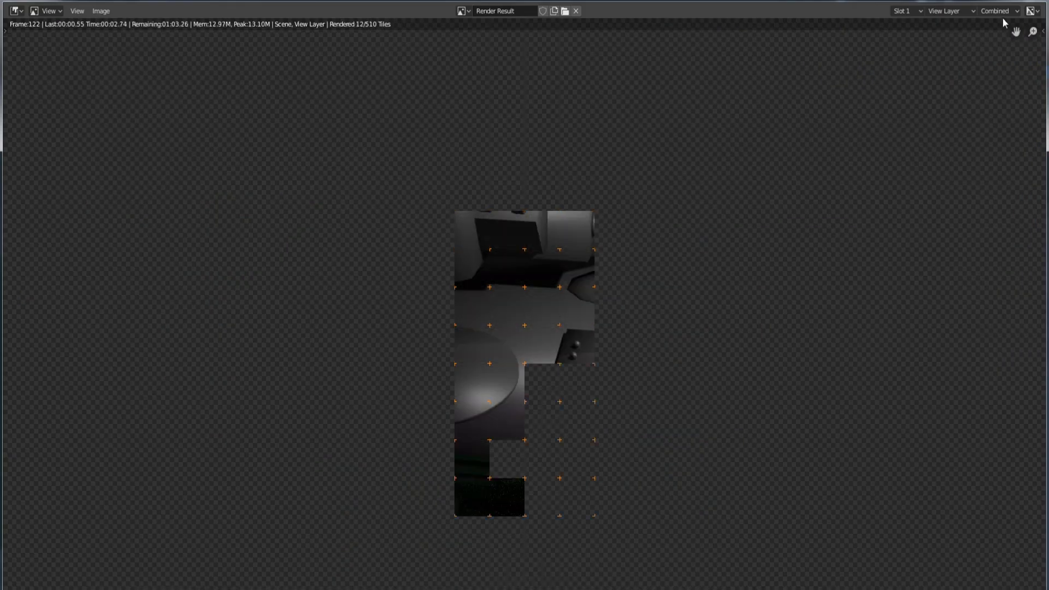
pyautogui.click(1036, 1)
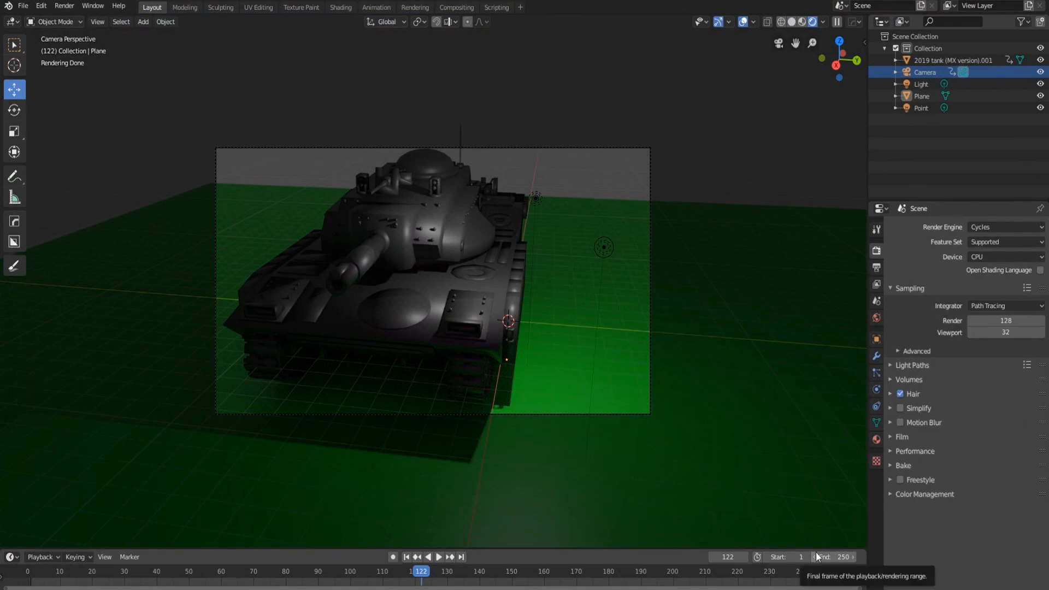
pyautogui.hotkey('ctrl', 'F12')
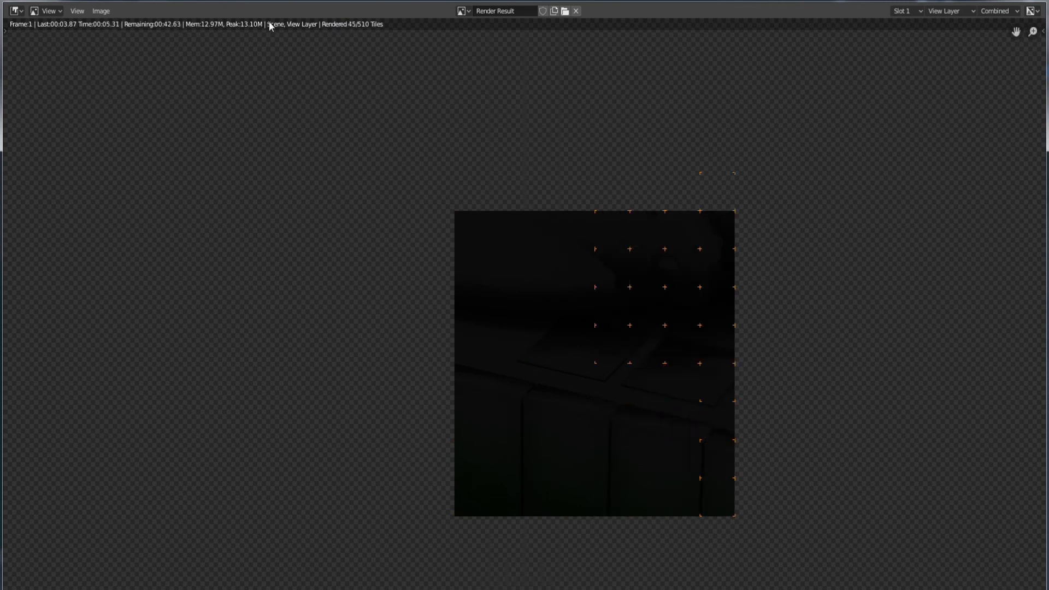
pyautogui.click(1041, 1)
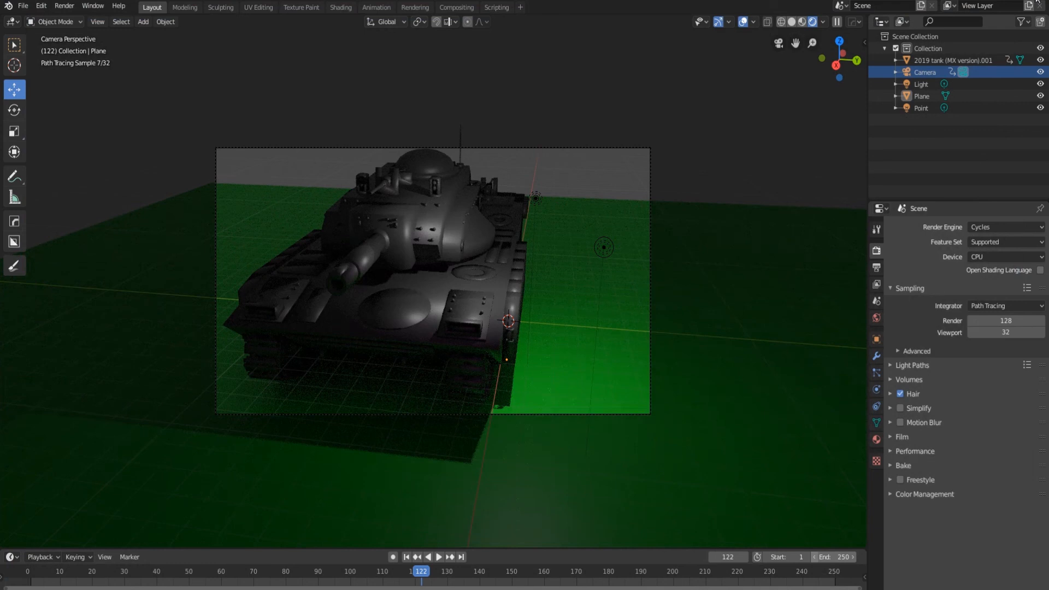